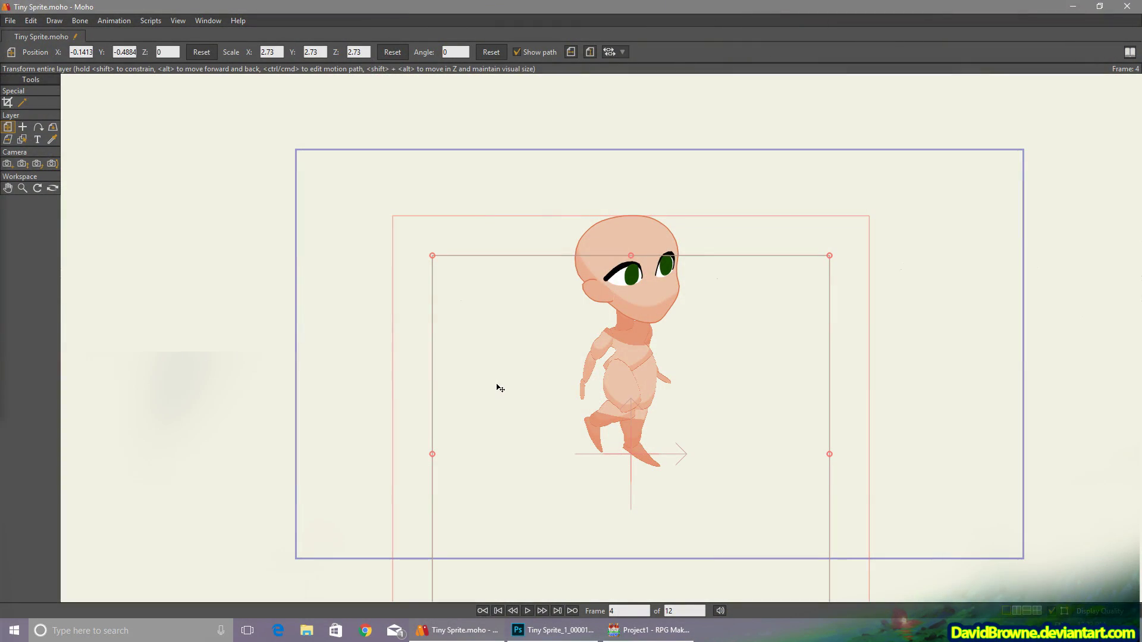
# Play back the run cycle of the sprite character to review its motion
pyautogui.scroll(3, 625, 383)
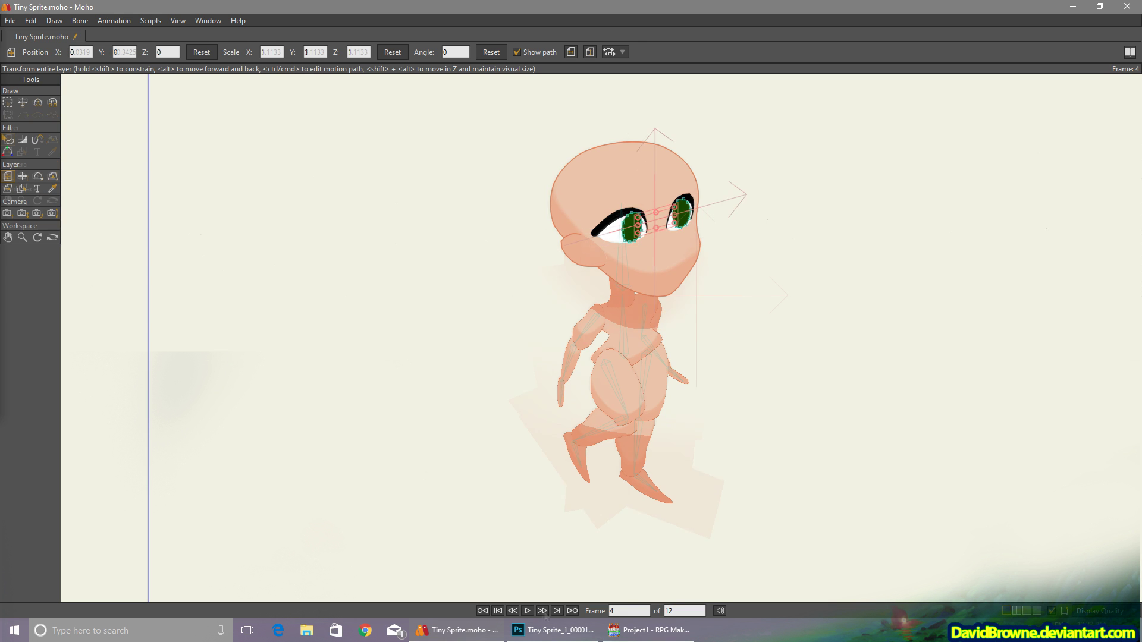
pyautogui.press('space')
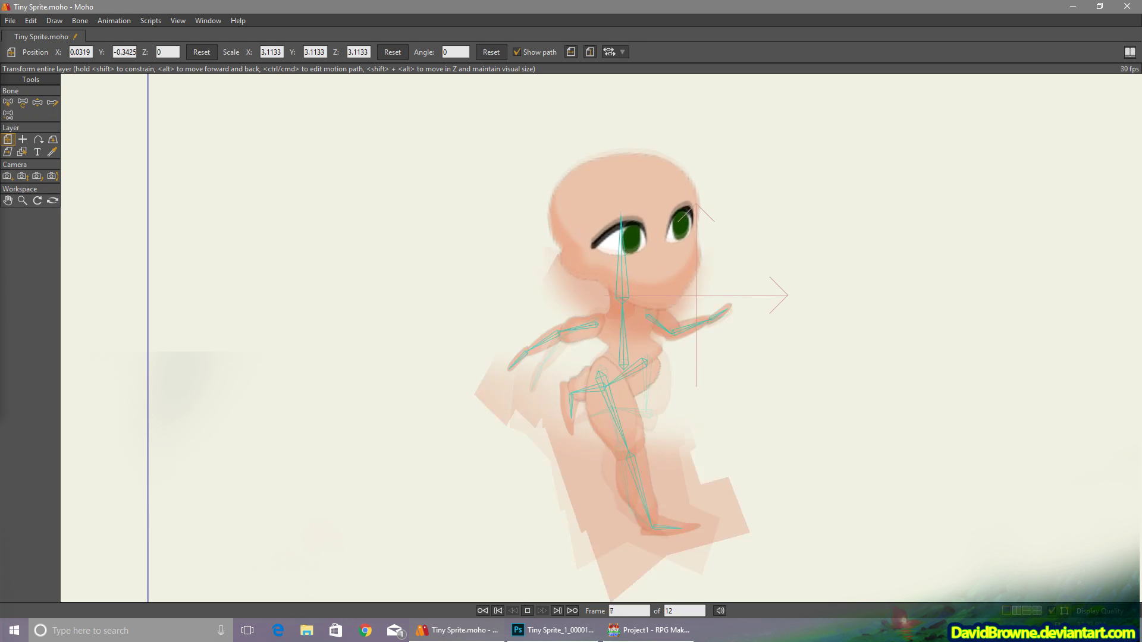
pyautogui.moveTo(0, 416); pyautogui.dragTo(532, 410)
pyautogui.moveTo(327, 419); pyautogui.dragTo(0, 416)
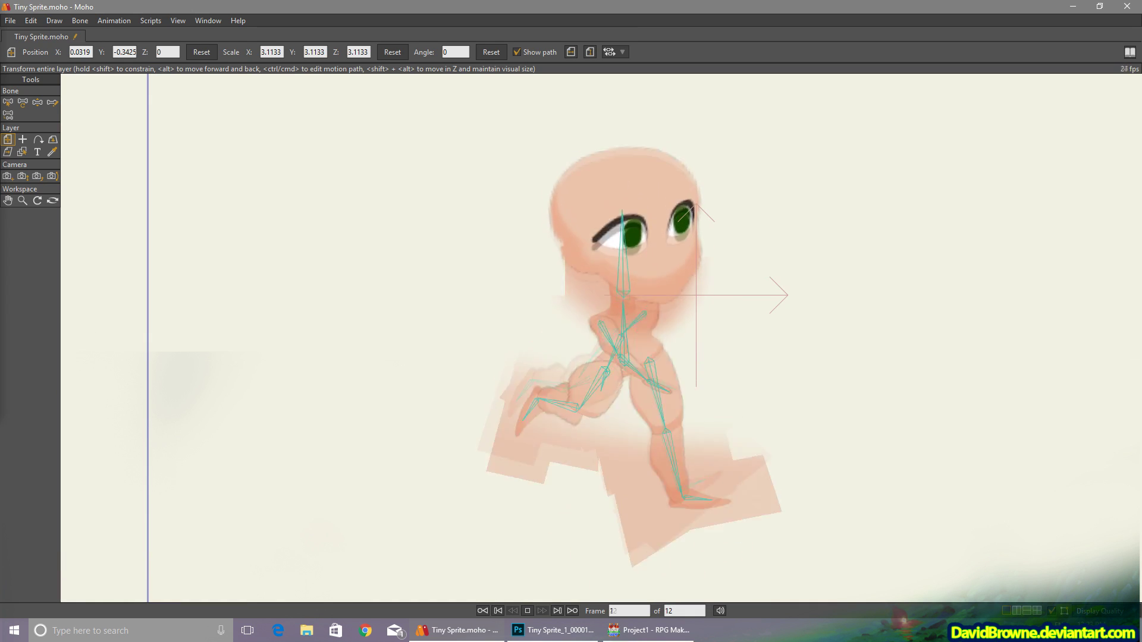
# Switch to Photoshop and view the whole run-cycle sprite sheet at 200%
pyautogui.hotkey('alt', 'Tab')
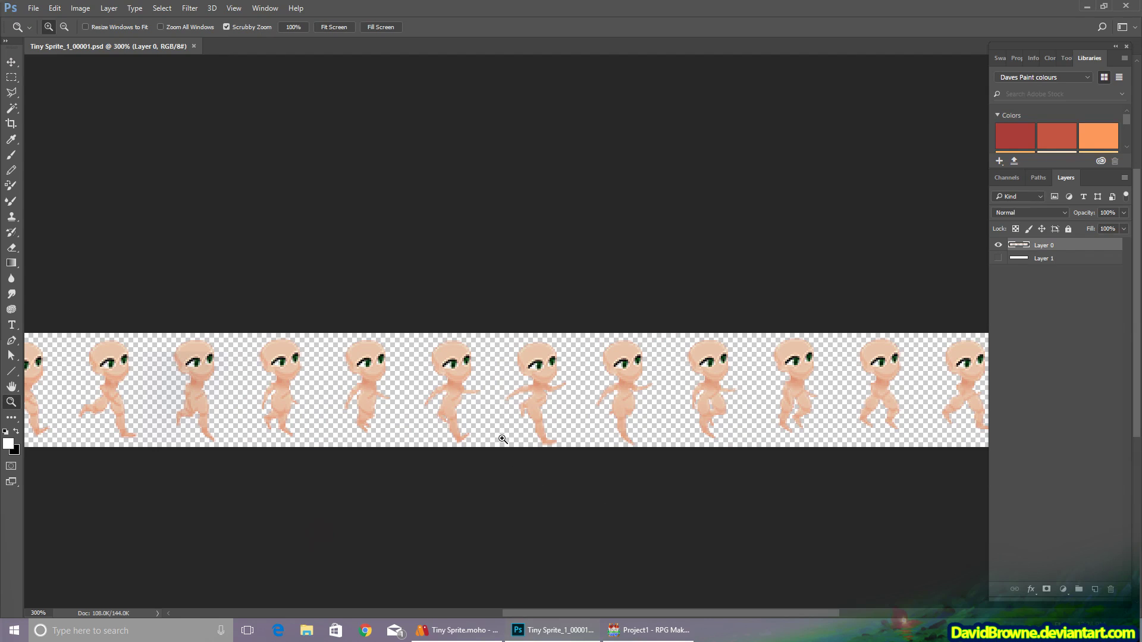
pyautogui.keyDown('alt'); pyautogui.click(505, 395); pyautogui.keyUp('alt')
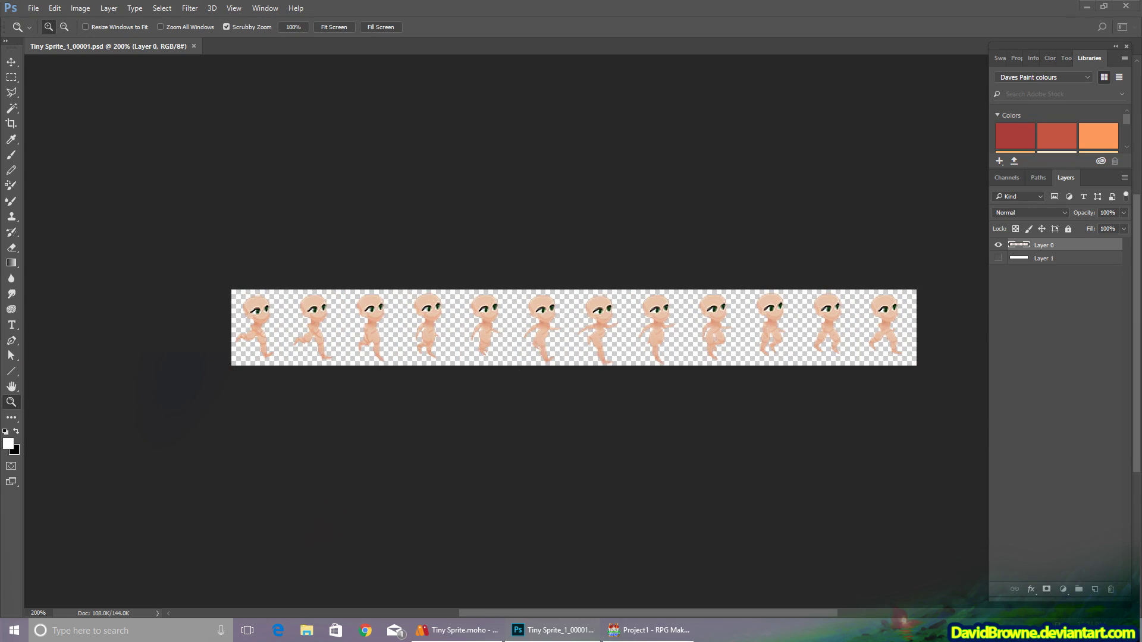
pyautogui.moveTo(0, 64); pyautogui.dragTo(302, 53)
pyautogui.moveTo(699, 417); pyautogui.dragTo(835, 546)
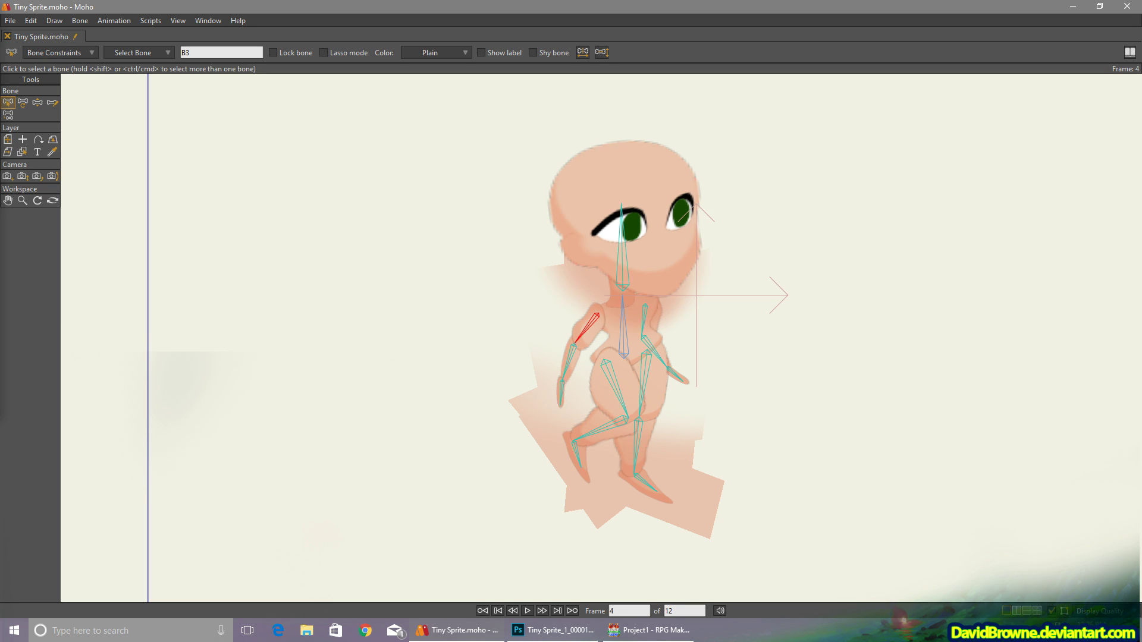
# Show the layer list, select the right thigh layer in the Right leg group, and display the style settings
pyautogui.scroll(-4, 275, 311)
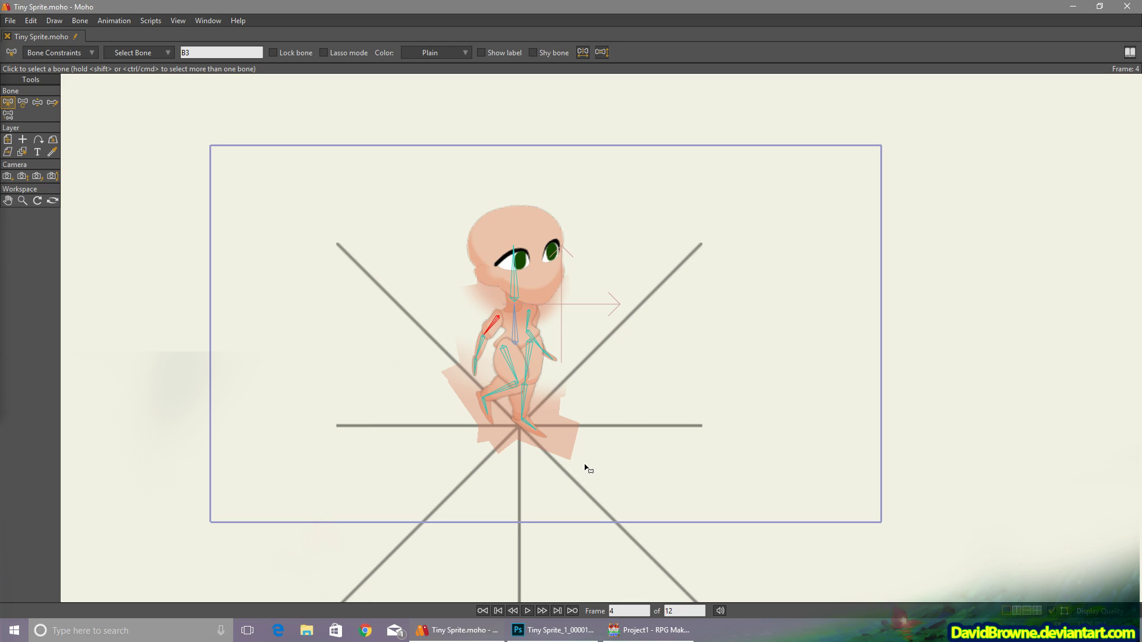
pyautogui.scroll(2, 503, 343)
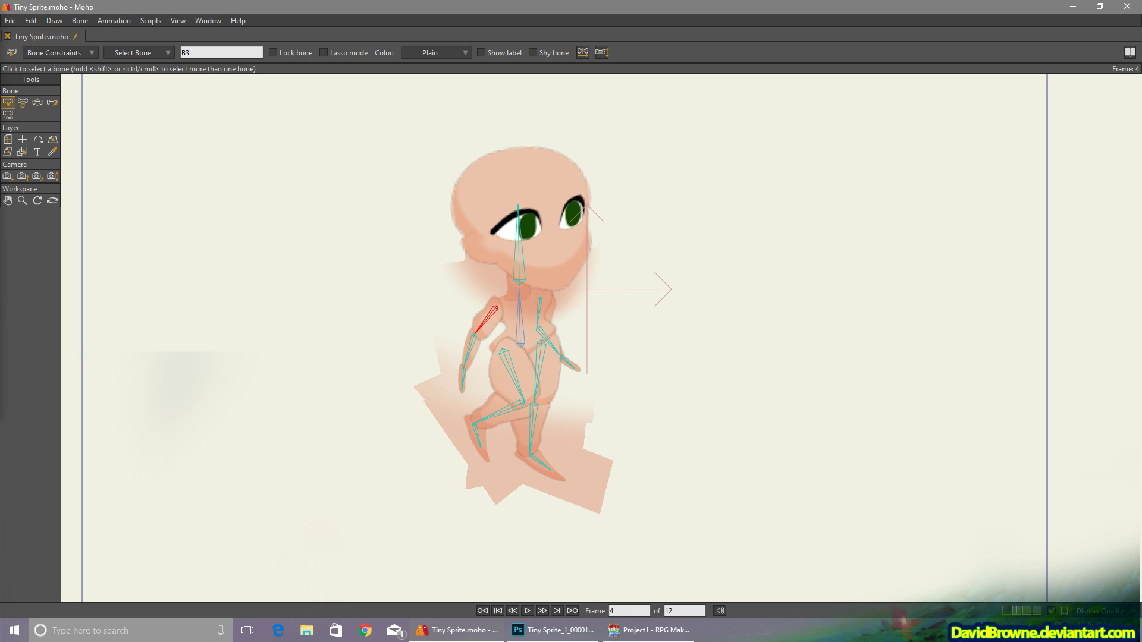
pyautogui.hotkey('ctrl', 'l')
pyautogui.moveTo(170, 56); pyautogui.dragTo(905, 76)
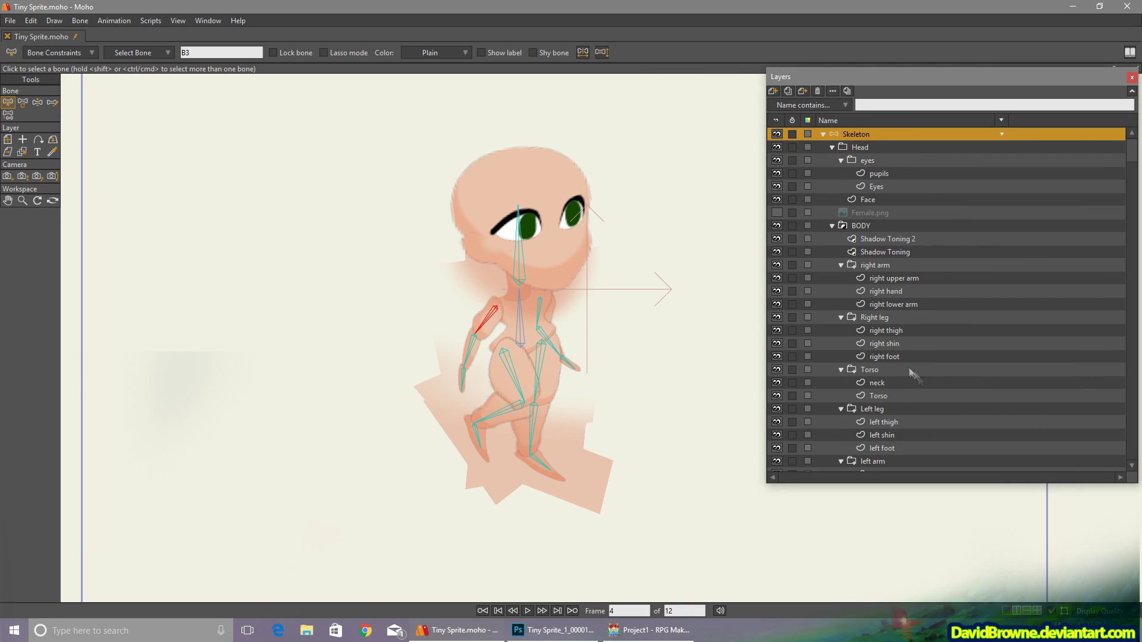
pyautogui.click(872, 147)
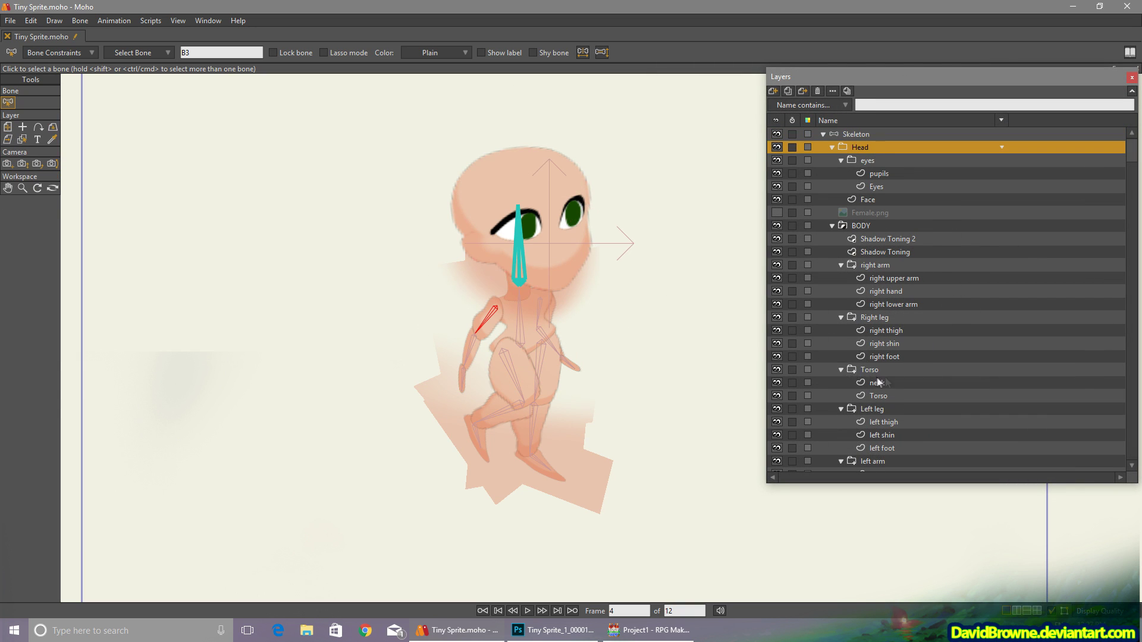
pyautogui.click(901, 331)
pyautogui.moveTo(82, 93); pyautogui.dragTo(171, 85)
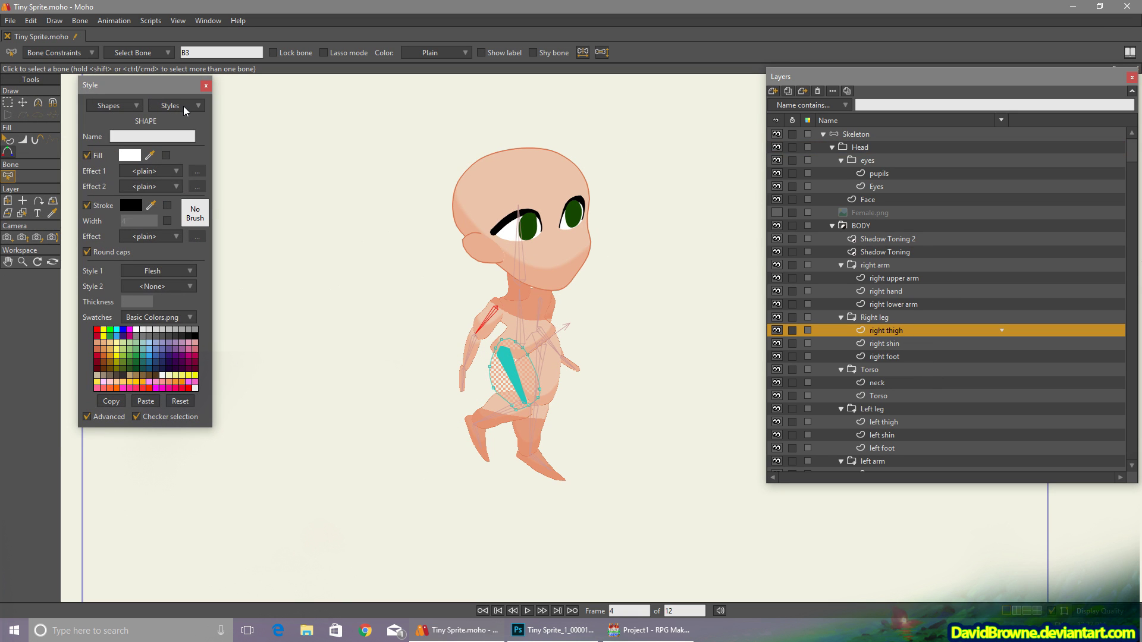
# Create a style named Brown Cloth with a dark brown fill, leaving its stroke colour and width overrides off
pyautogui.click(183, 106)
pyautogui.click(186, 119)
pyautogui.write('Brown Cloth')
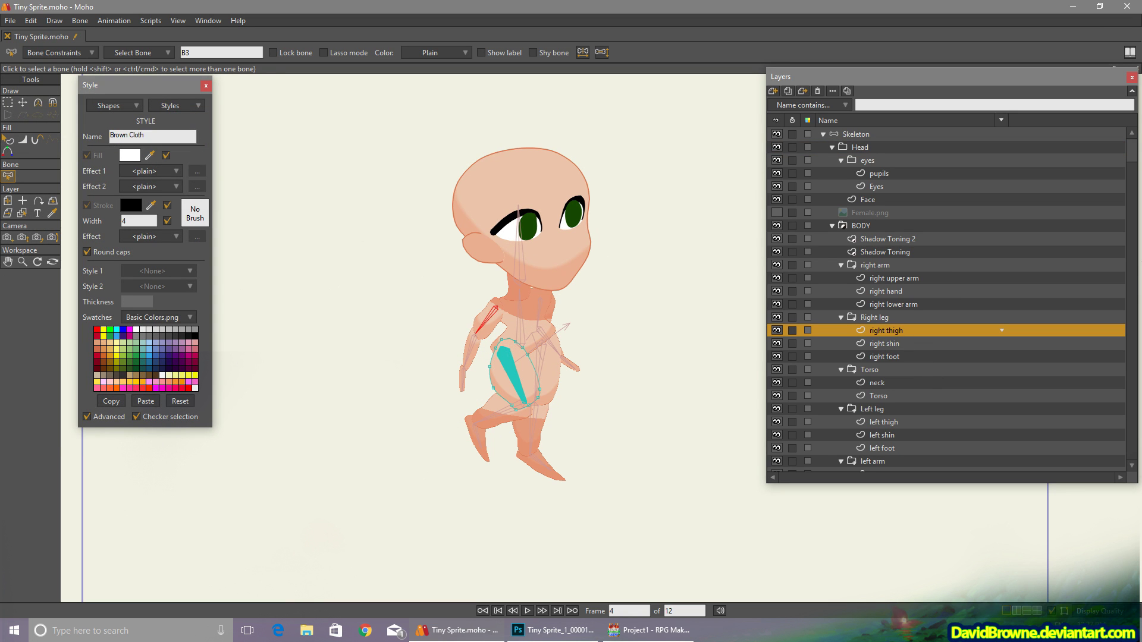
pyautogui.click(167, 206)
pyautogui.click(167, 220)
pyautogui.click(129, 155)
pyautogui.click(1010, 402)
pyautogui.moveTo(928, 339)
pyautogui.mouseDown()
pyautogui.moveTo(914, 363)
pyautogui.moveTo(930, 372)
pyautogui.moveTo(919, 362)
pyautogui.mouseUp()
pyautogui.click(1030, 422)
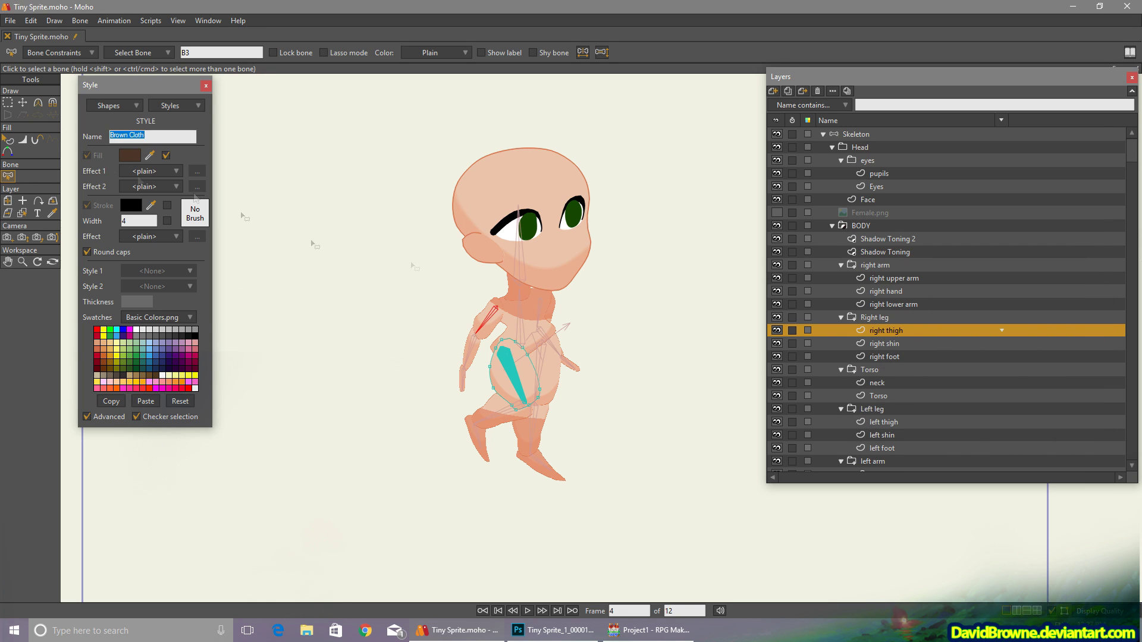
# Apply the Brown Cloth style to the right thigh shape and play back the animation to check the trousers
pyautogui.click(8, 139)
pyautogui.click(493, 378)
pyautogui.click(156, 272)
pyautogui.click(187, 337)
pyautogui.click(528, 611)
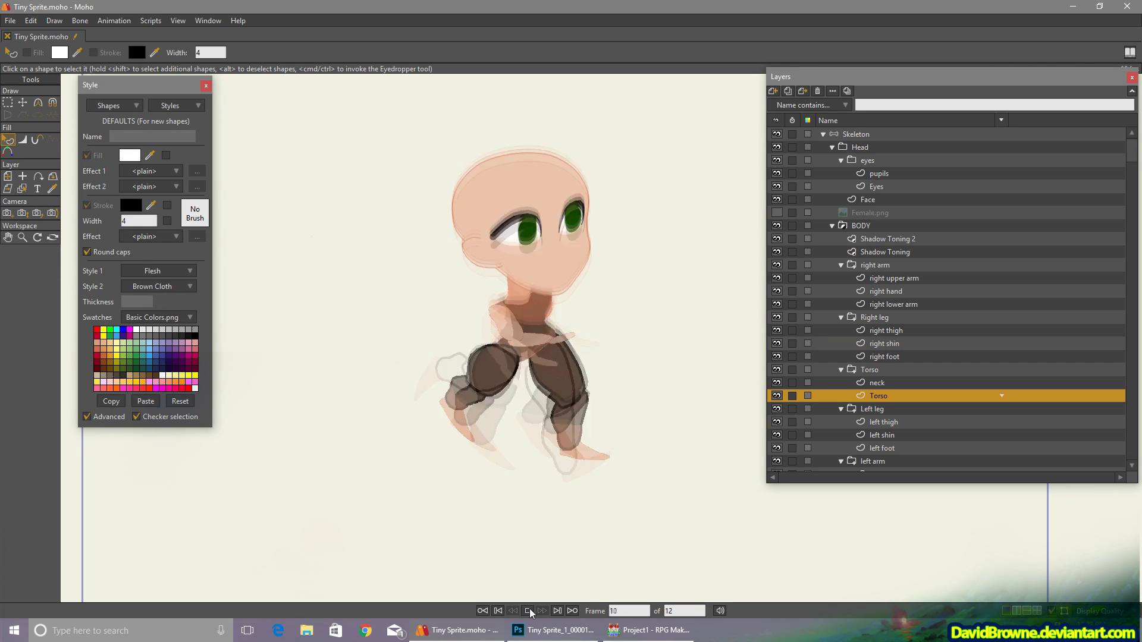
pyautogui.click(527, 611)
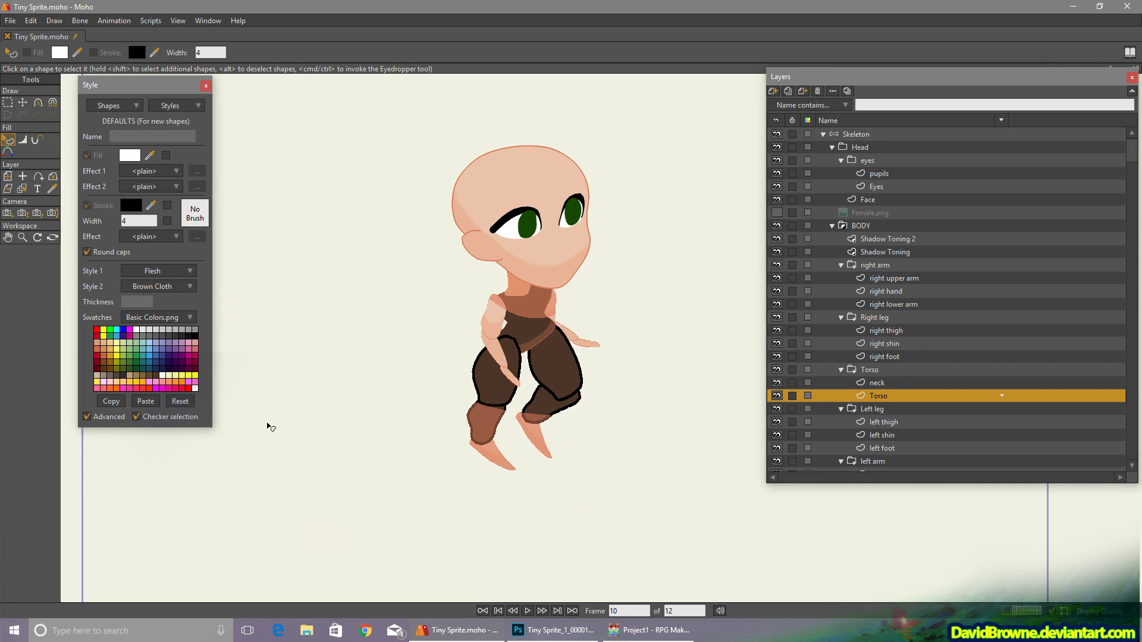
# Add a vector layer named Hair above the eyes inside the Head group
pyautogui.click(168, 155)
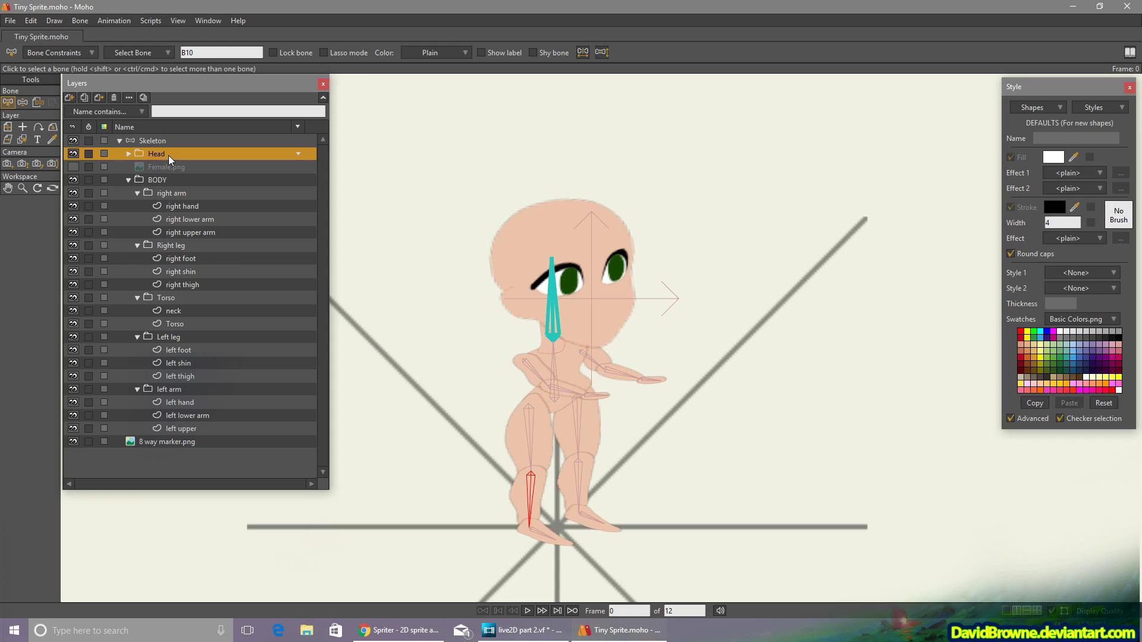
pyautogui.click(128, 154)
pyautogui.click(174, 167)
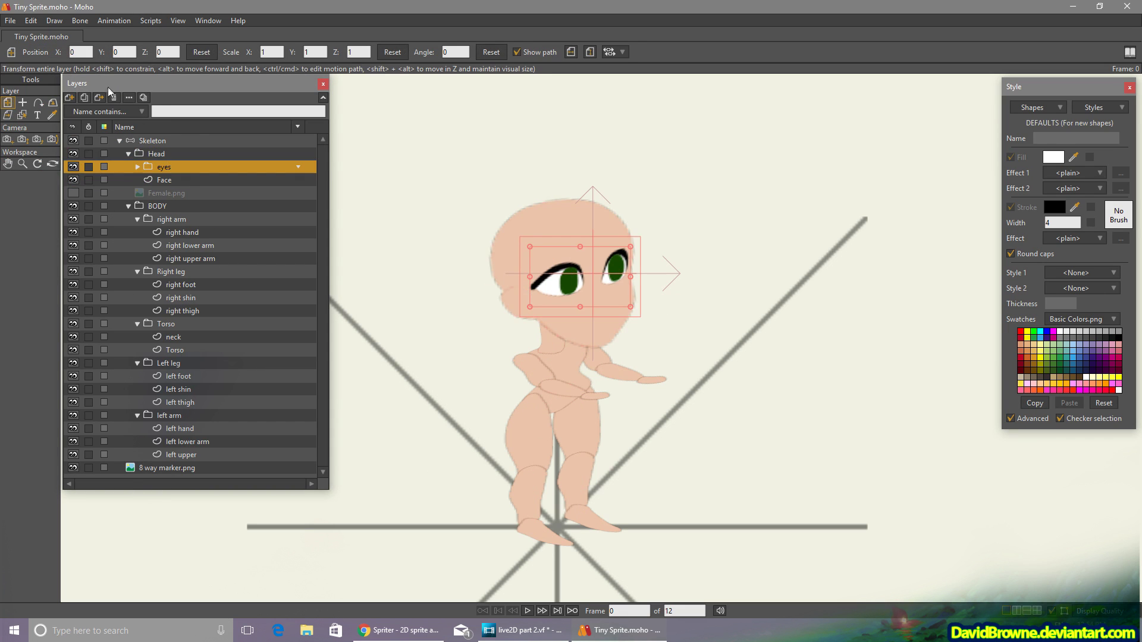
pyautogui.click(69, 97)
pyautogui.click(94, 112)
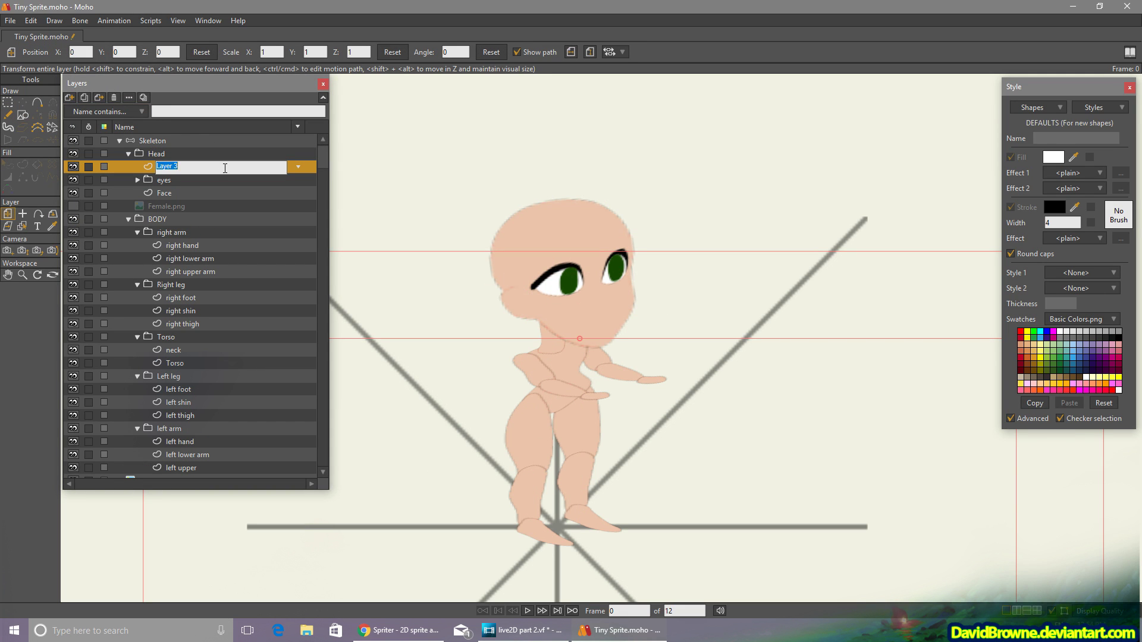
pyautogui.write('Hair')
pyautogui.press('Return')
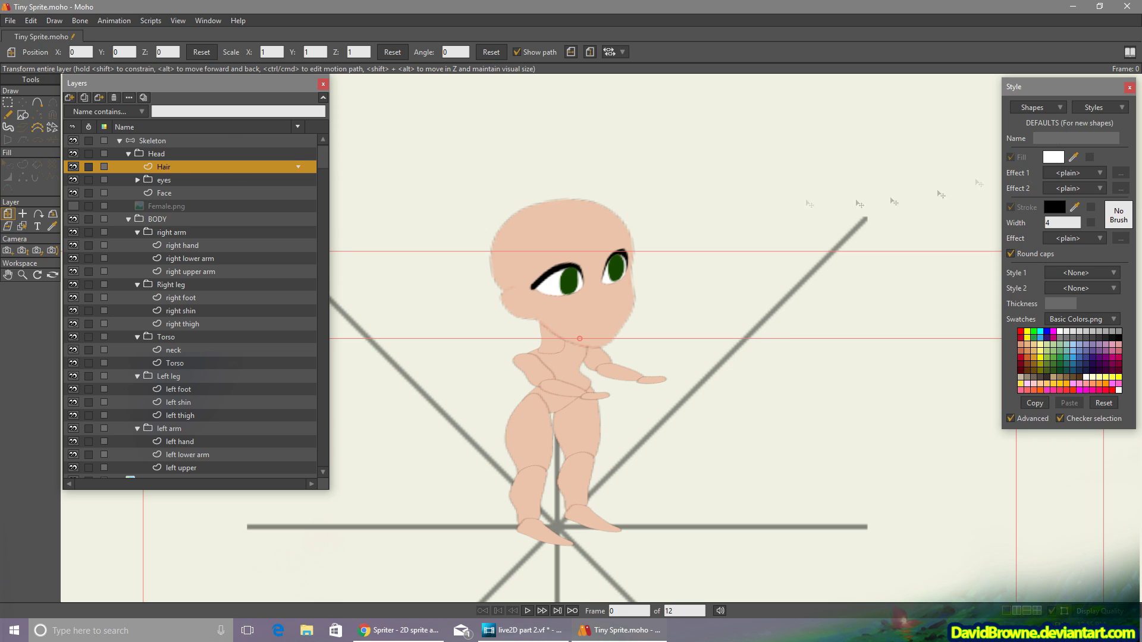
# Create a style named Hair with a pink fill and a dark red stroke from the swatches
pyautogui.click(1098, 108)
pyautogui.click(1101, 124)
pyautogui.moveTo(1068, 138); pyautogui.dragTo(966, 145)
pyautogui.write('Hair')
pyautogui.press('Return')
pyautogui.click(1060, 390)
pyautogui.keyDown('shift'); pyautogui.click(1021, 364); pyautogui.keyUp('shift')
# Add points to sketch the spiky hair outline around the top of the head
pyautogui.press('a')
pyautogui.moveTo(509, 212); pyautogui.dragTo(511, 199)
pyautogui.click(527, 183)
pyautogui.click(549, 176)
pyautogui.click(578, 174)
pyautogui.click(547, 193)
pyautogui.moveTo(589, 189); pyautogui.dragTo(598, 188)
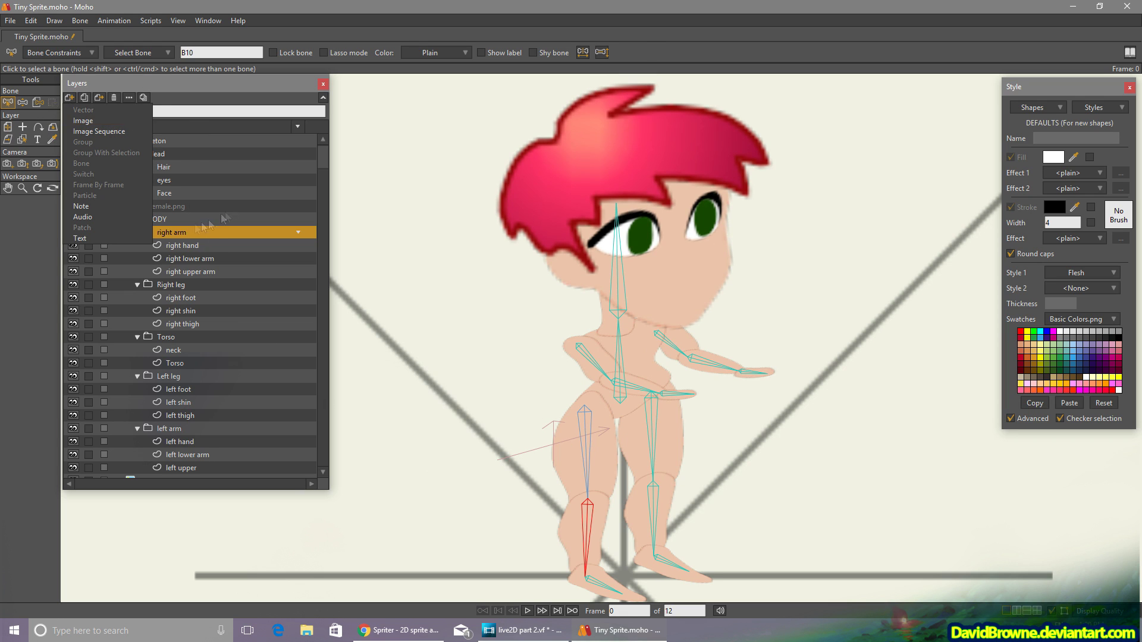
# Add a vector layer named Shoulder Pad directly above the right upper arm layer
pyautogui.click(190, 271)
pyautogui.click(70, 97)
pyautogui.click(84, 110)
pyautogui.write('Shoulder Pad')
pyautogui.press('Return')
# Draw the shoulder pad outline around the character's right shoulder with the Add Point tool
pyautogui.click(37, 104)
pyautogui.moveTo(589, 334); pyautogui.dragTo(572, 325)
pyautogui.click(553, 343)
pyautogui.click(559, 369)
pyautogui.click(569, 384)
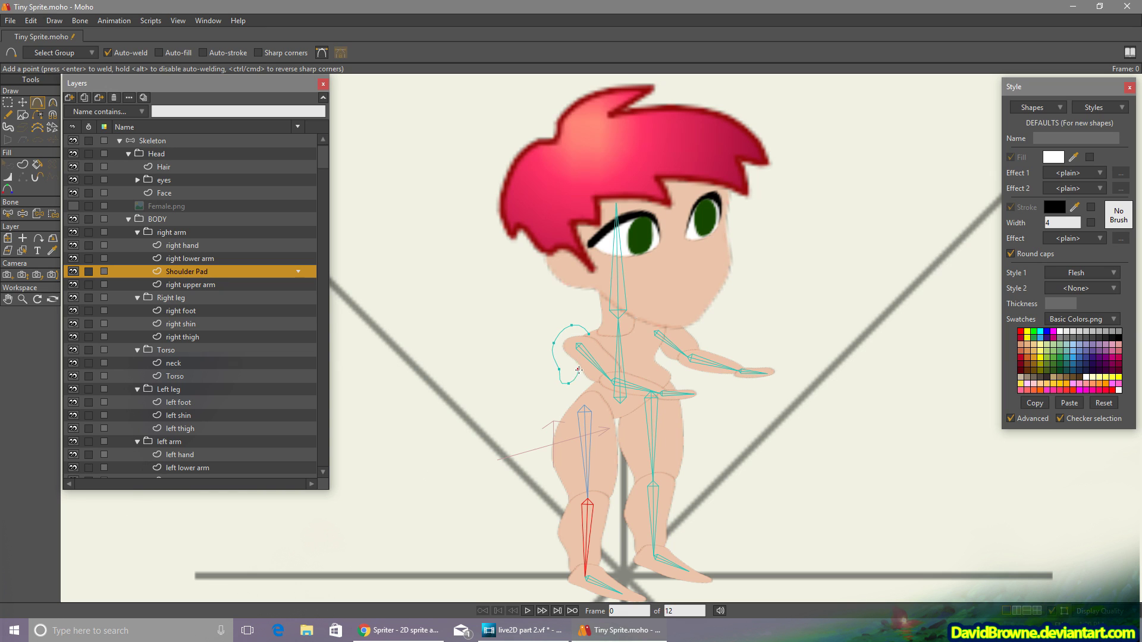
pyautogui.click(12, 111)
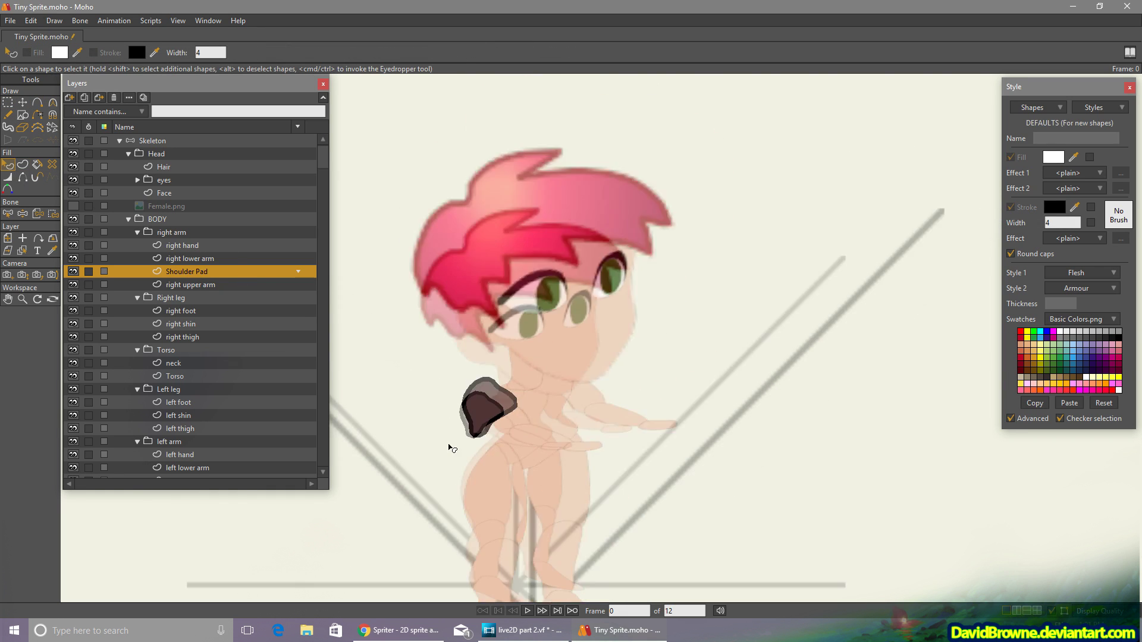
# Play back the animation to check how the shoulder pad follows the right arm
pyautogui.click(528, 611)
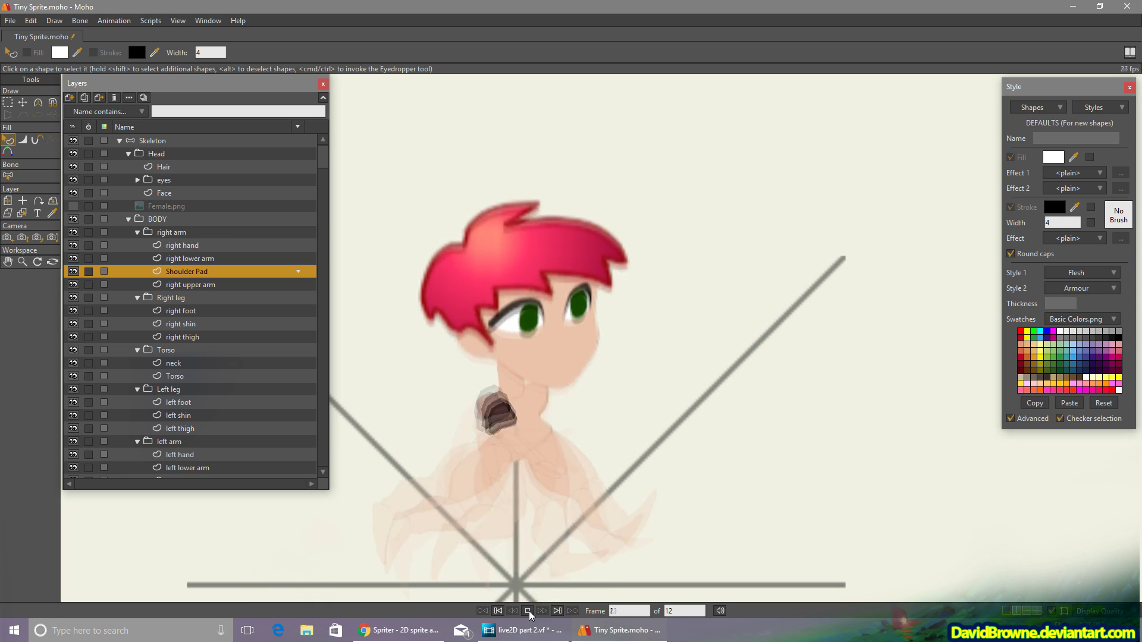
pyautogui.click(528, 611)
pyautogui.click(179, 232)
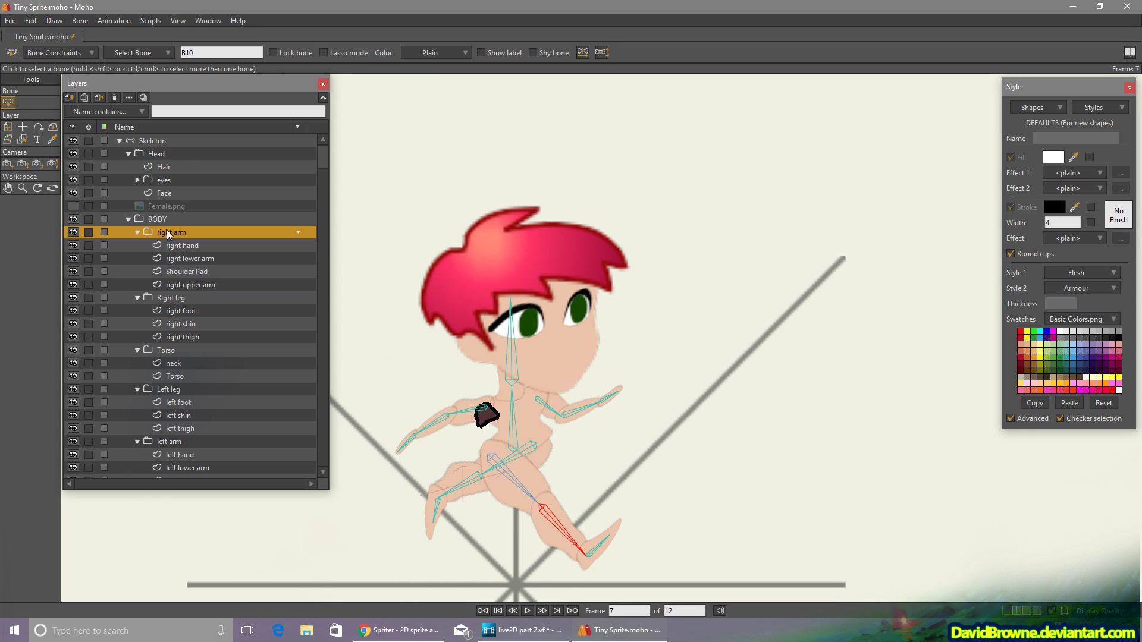
# Return to frame 0 and bind the Shoulder Pad shape to the right upper arm bone
pyautogui.click(191, 272)
pyautogui.scroll(2, 458, 453)
pyautogui.click(483, 610)
pyautogui.scroll(2, 466, 454)
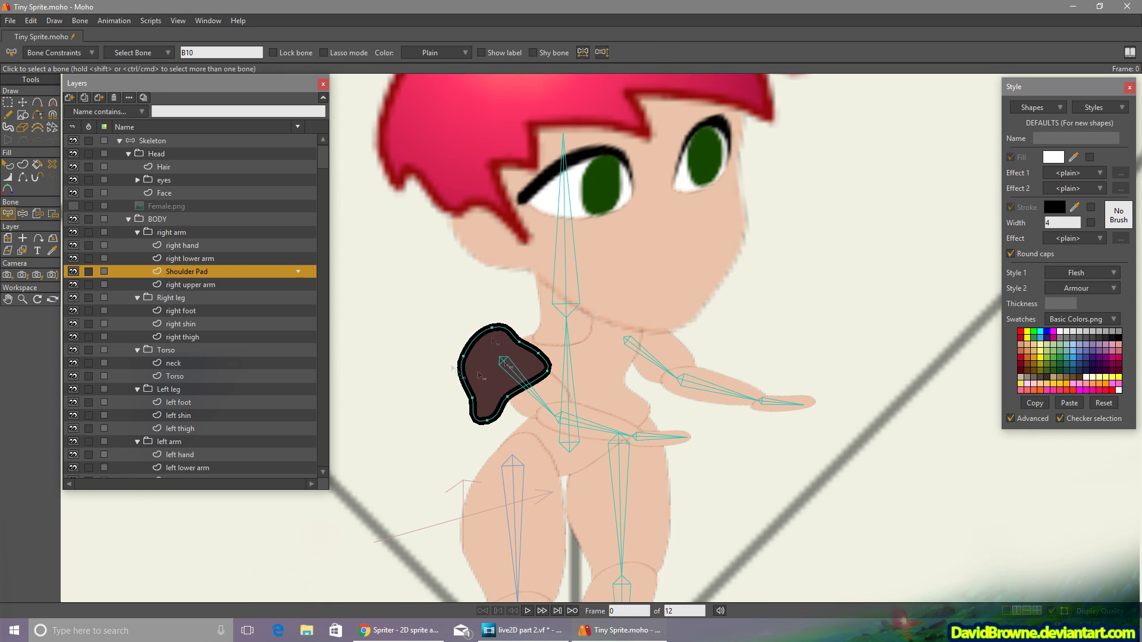
pyautogui.click(39, 215)
pyautogui.click(8, 102)
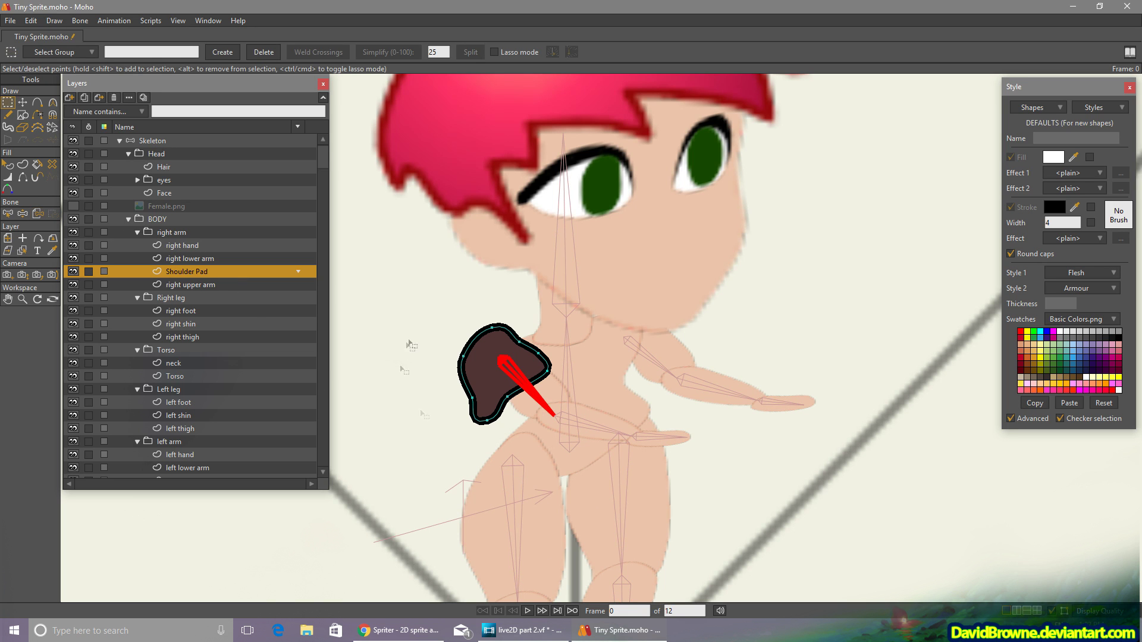
# Play back the animation while toggling the Shoulder Pad layer's visibility to compare both looks
pyautogui.click(527, 611)
pyautogui.scroll(-3, 569, 523)
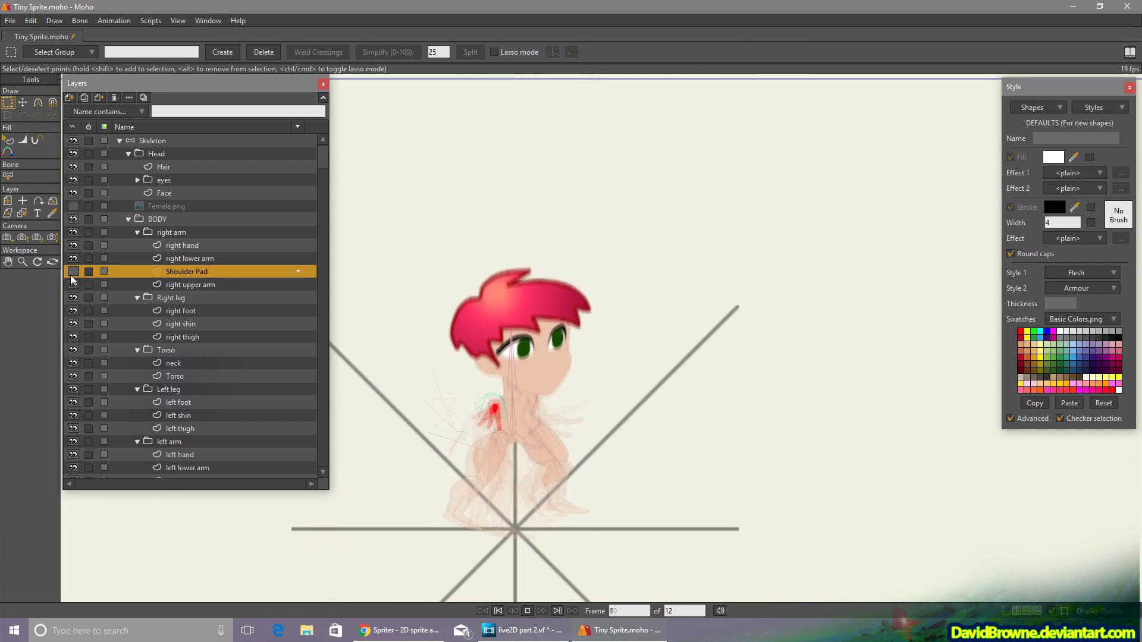
pyautogui.click(73, 273)
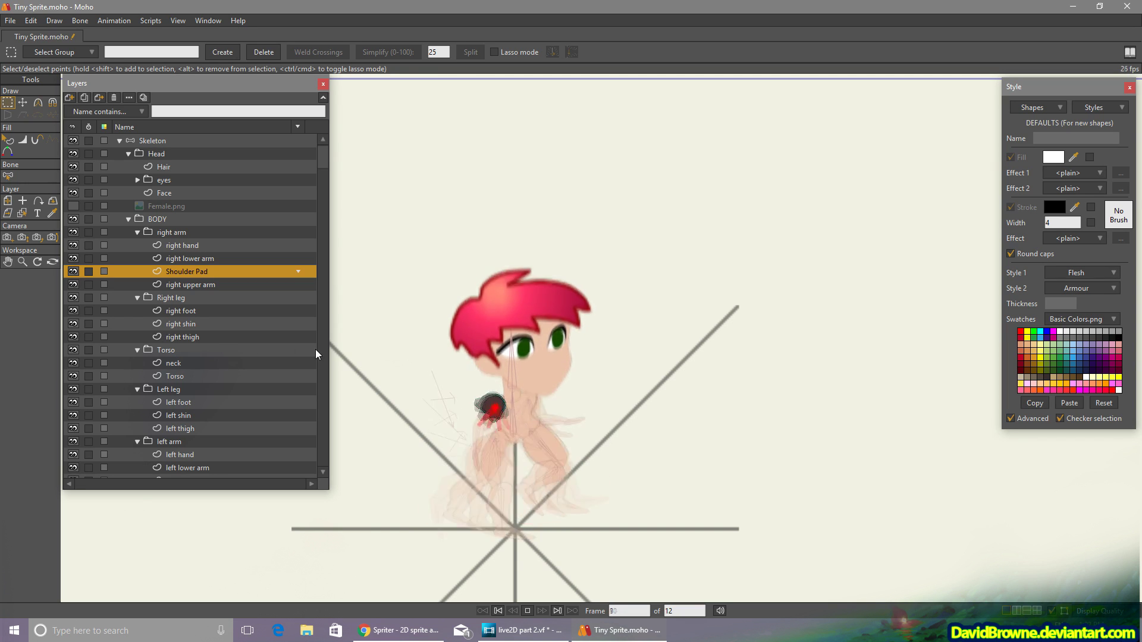
pyautogui.click(528, 612)
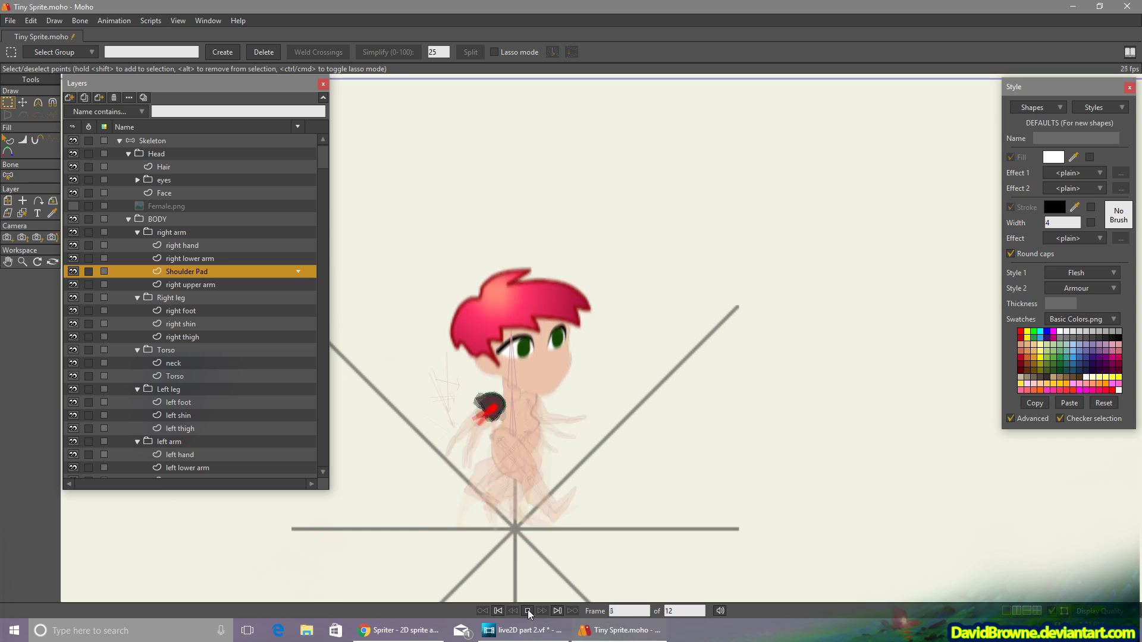
# Open the Flesh style for editing and set its fill to a medium brown skin tone at frame 0
pyautogui.click(164, 179)
pyautogui.click(1099, 109)
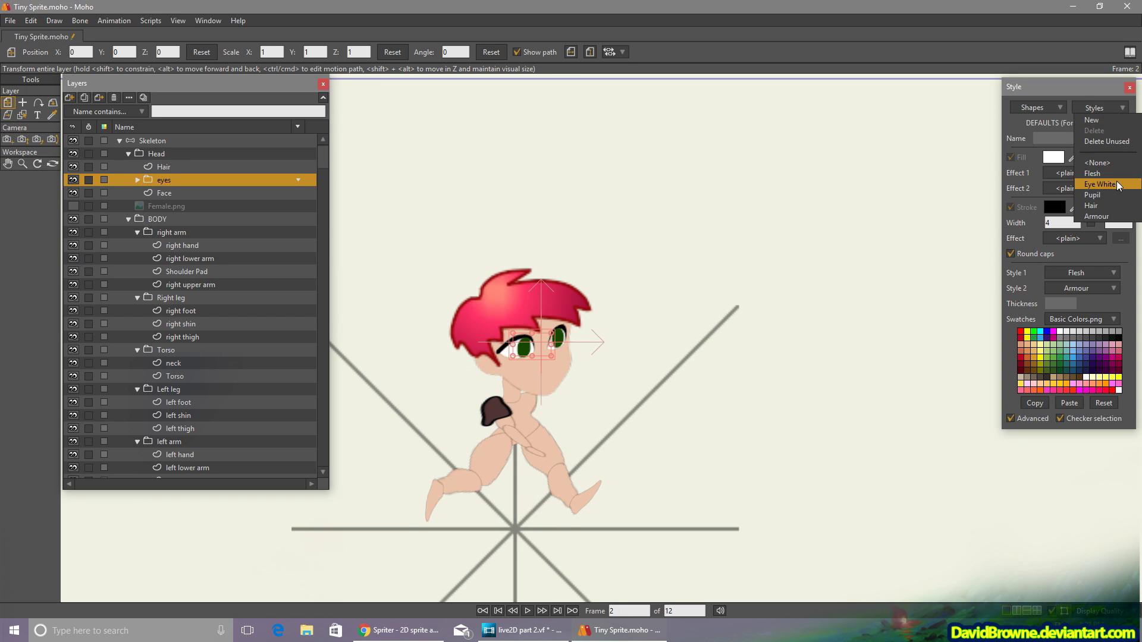
pyautogui.click(1092, 174)
pyautogui.click(528, 611)
pyautogui.click(1053, 157)
pyautogui.click(1054, 207)
pyautogui.click(1033, 420)
pyautogui.click(483, 610)
pyautogui.click(1053, 157)
pyautogui.click(944, 298)
pyautogui.click(1032, 423)
# Set the Flesh style's stroke to a darker brown and play back the recoloured character
pyautogui.click(1054, 207)
pyautogui.click(954, 312)
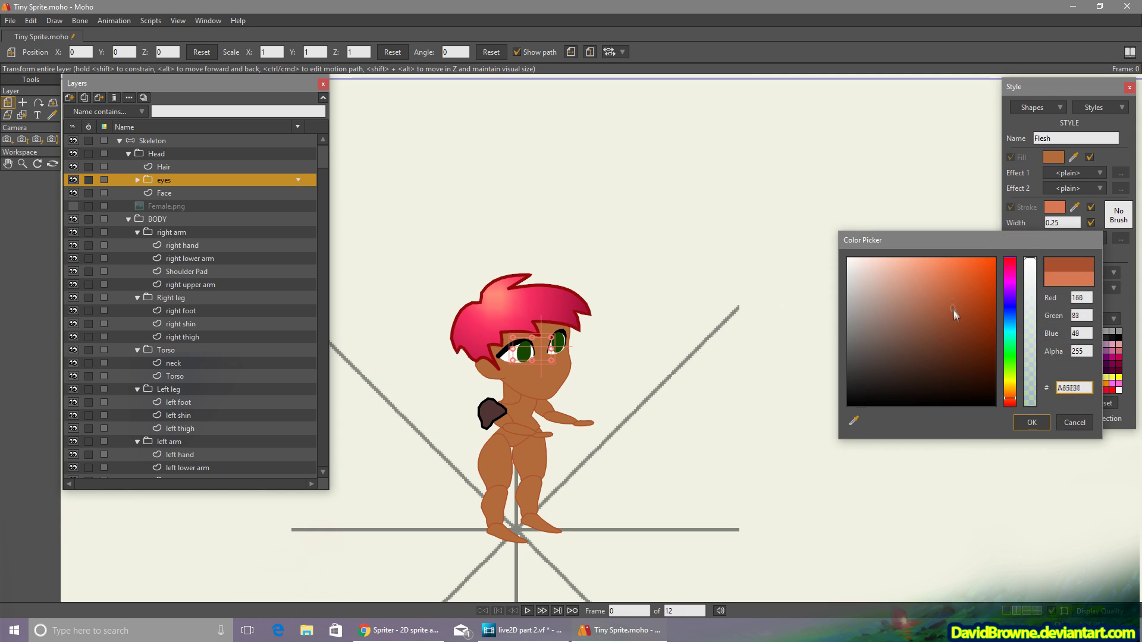
pyautogui.click(962, 327)
pyautogui.click(1033, 423)
pyautogui.click(527, 611)
pyautogui.click(527, 611)
# Show the 34 down, 34 up, down, Side and up views of the 5 Directions group one at a time
pyautogui.click(12, 21)
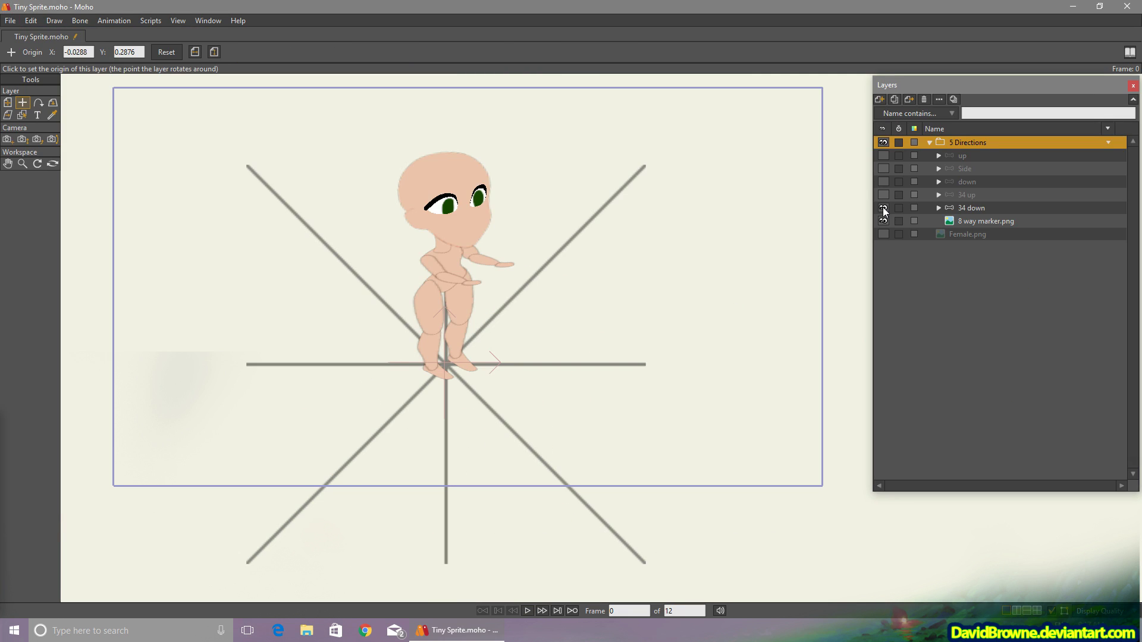
pyautogui.click(883, 208)
pyautogui.click(883, 195)
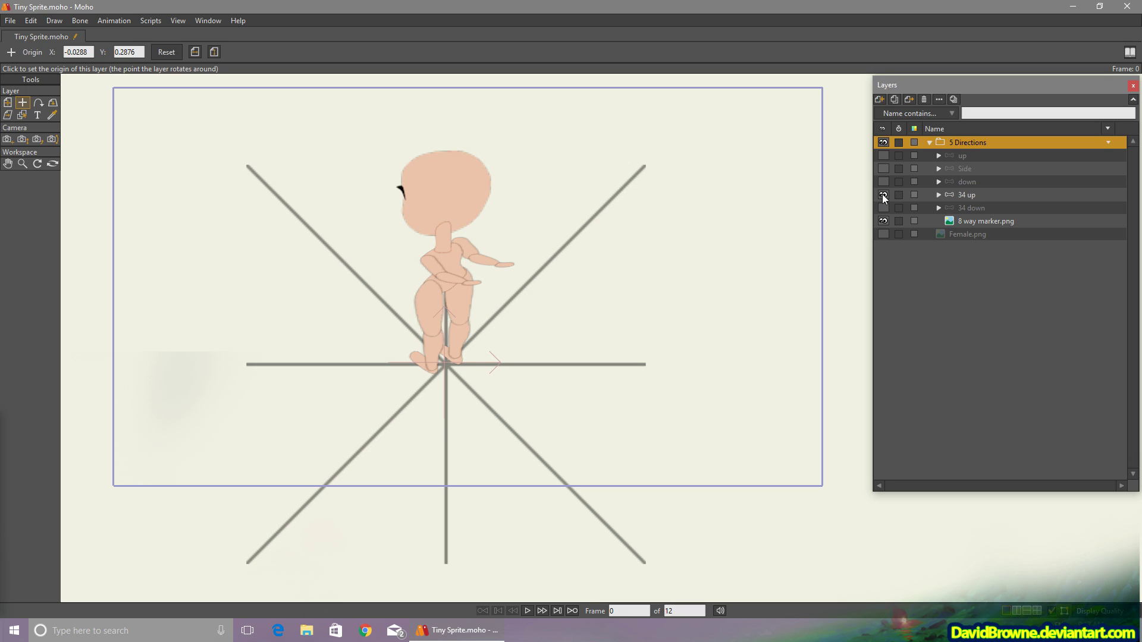
pyautogui.click(883, 195)
pyautogui.click(883, 181)
pyautogui.click(882, 181)
pyautogui.click(884, 168)
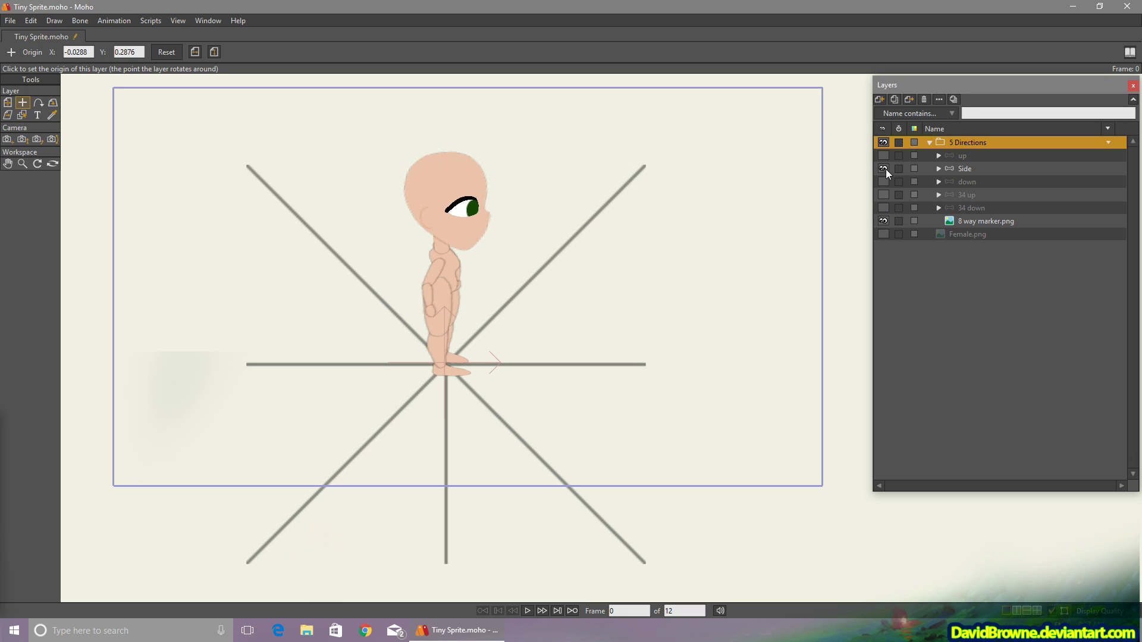
pyautogui.click(885, 169)
pyautogui.click(884, 156)
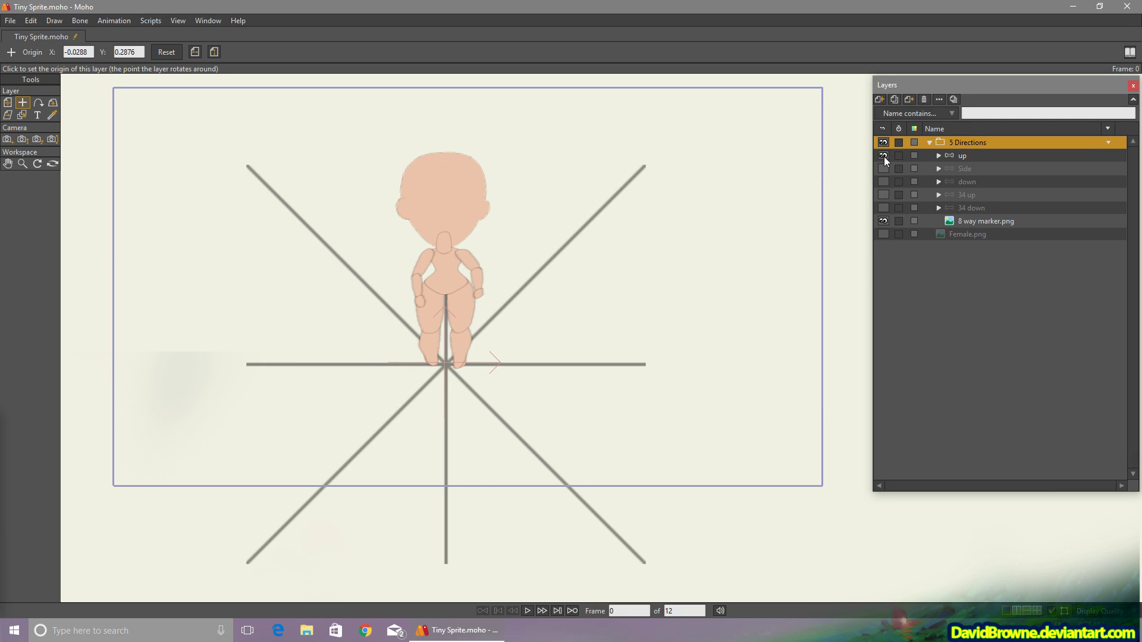
# Show the 8 way marker behind the Side view and tilt its torso bone forward at frame 1
pyautogui.click(883, 156)
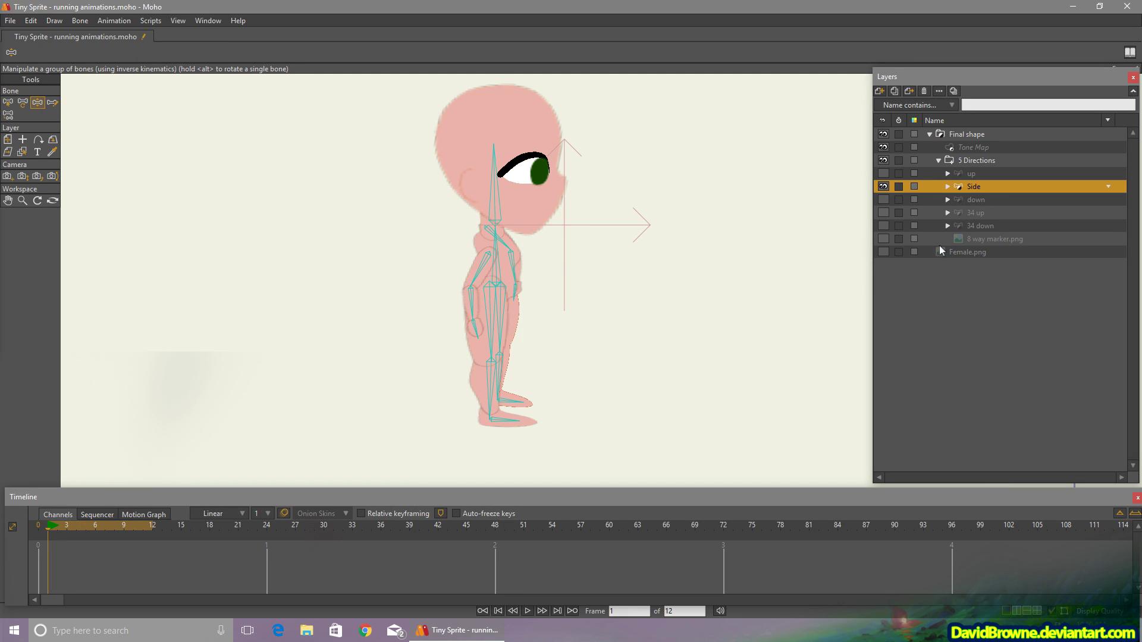
pyautogui.click(883, 239)
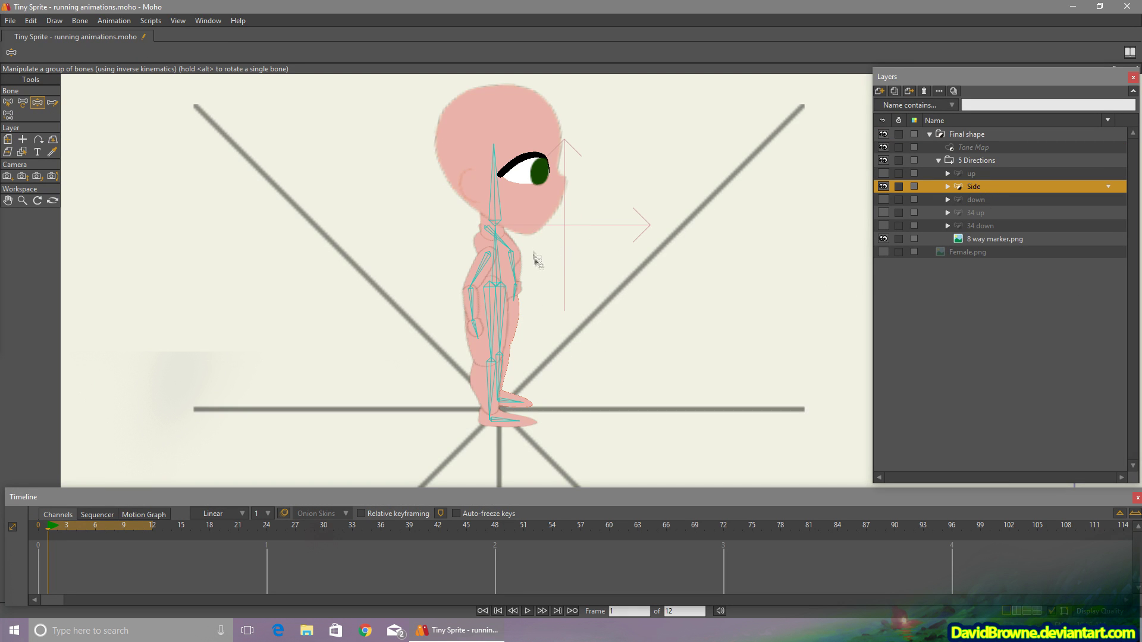
pyautogui.click(498, 275)
pyautogui.click(22, 102)
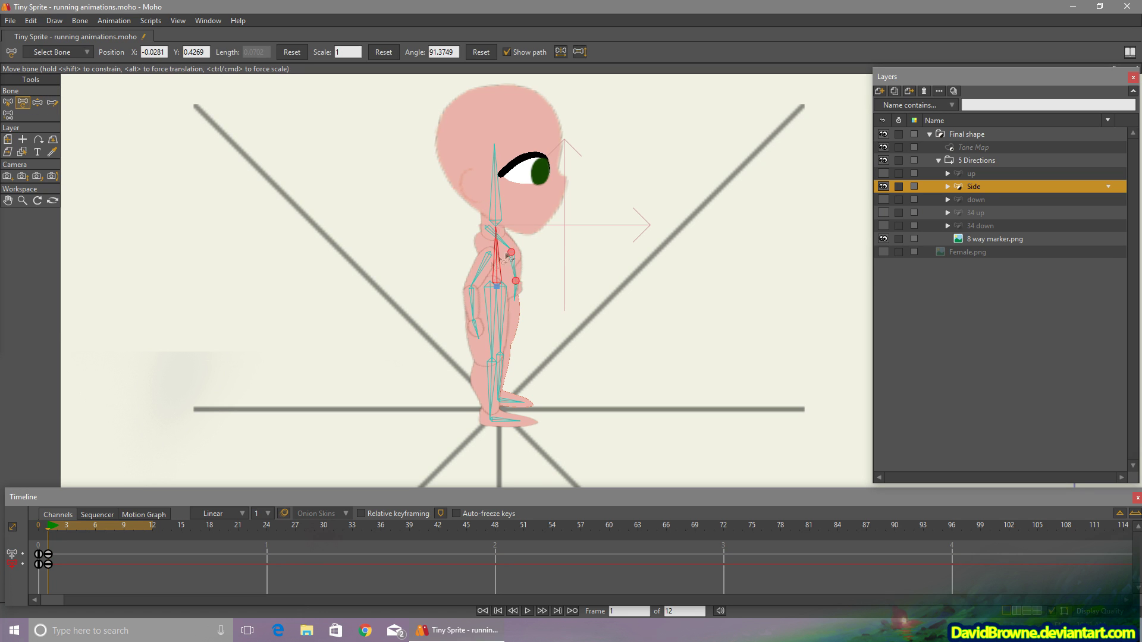
pyautogui.moveTo(497, 261); pyautogui.dragTo(508, 261)
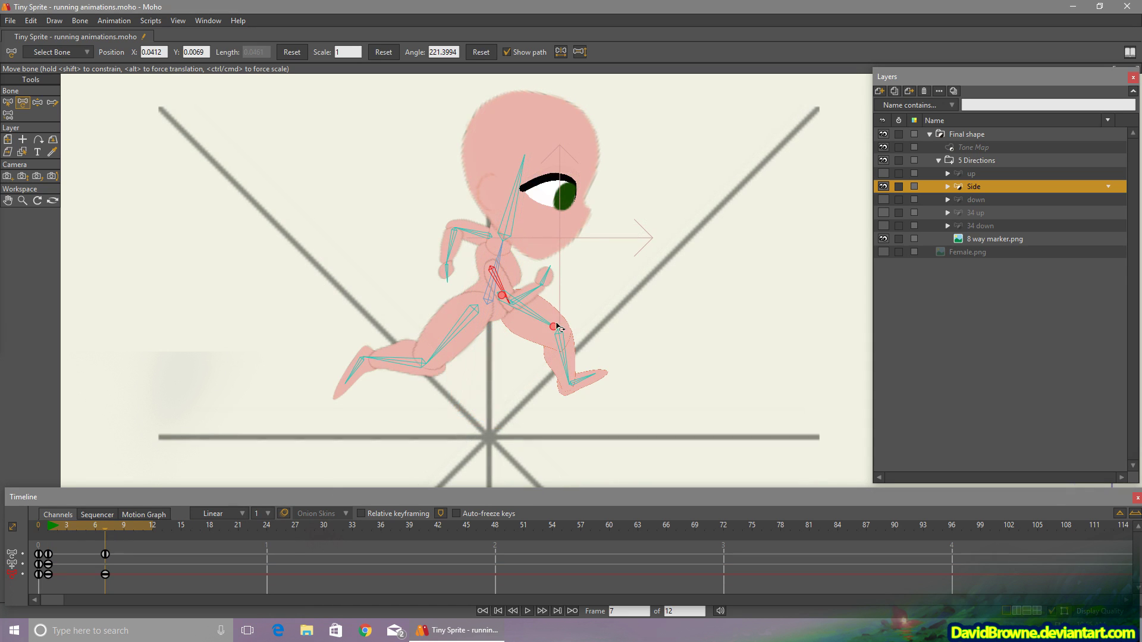
# Copy the Side run's frame 1 pose keys to frame 13 and play back the cycle
pyautogui.moveTo(106, 527); pyautogui.dragTo(48, 528)
pyautogui.moveTo(56, 546); pyautogui.dragTo(49, 582)
pyautogui.click(152, 528)
pyautogui.click(162, 528)
pyautogui.hotkey('ctrl', 'v')
pyautogui.click(527, 612)
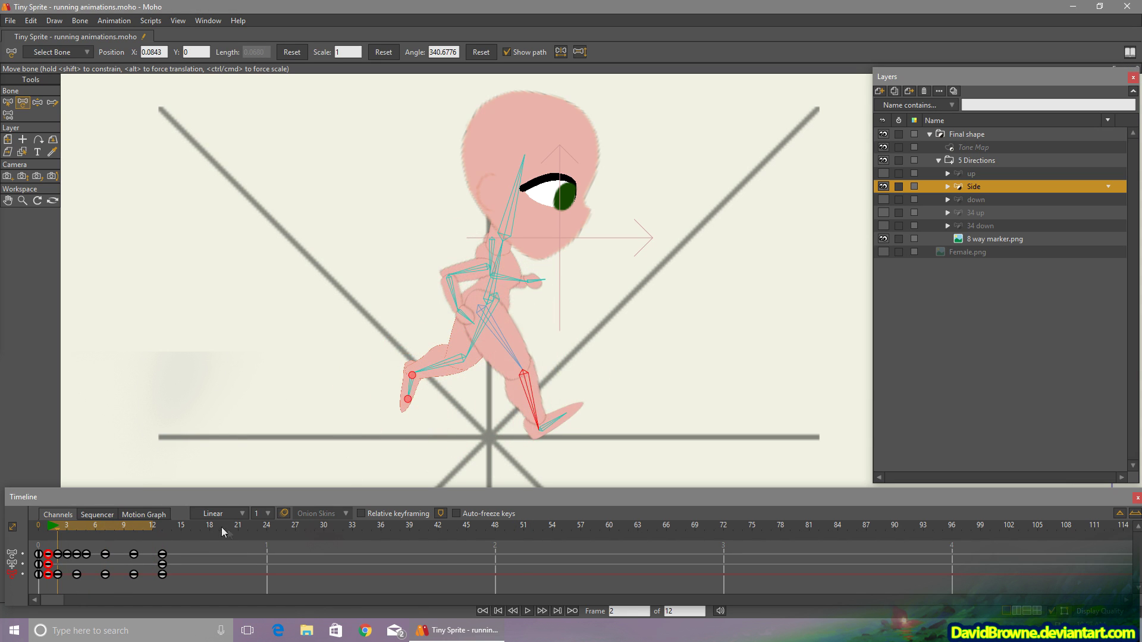
# Check the run poses on the timeline and bend the front forearm upward at frame 7
pyautogui.click(114, 526)
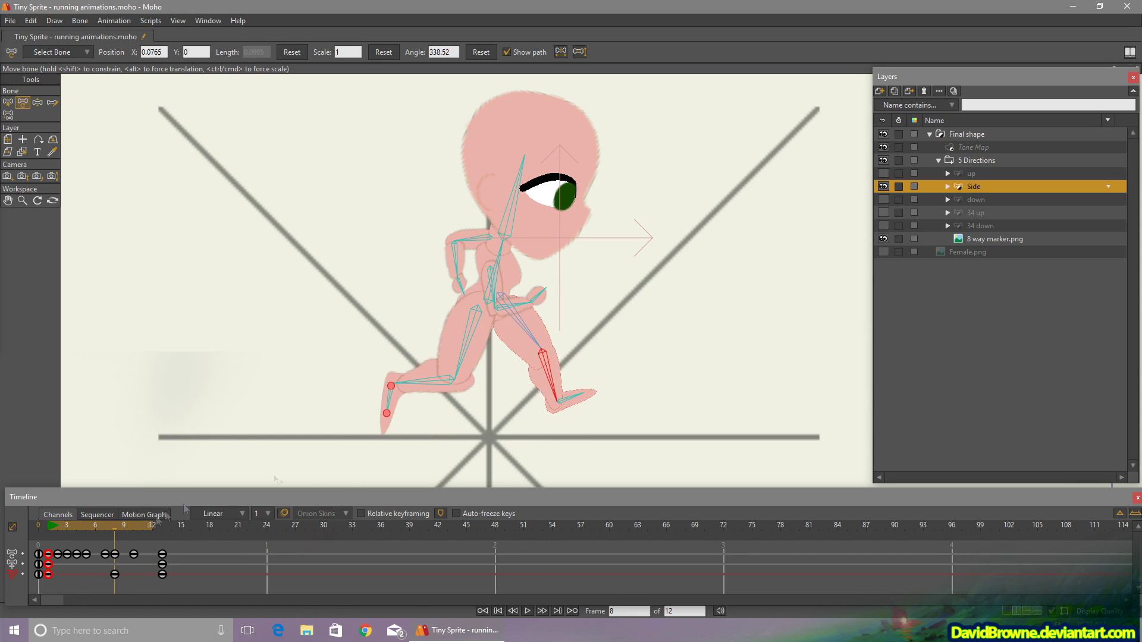
pyautogui.moveTo(113, 529); pyautogui.dragTo(111, 527)
pyautogui.click(50, 534)
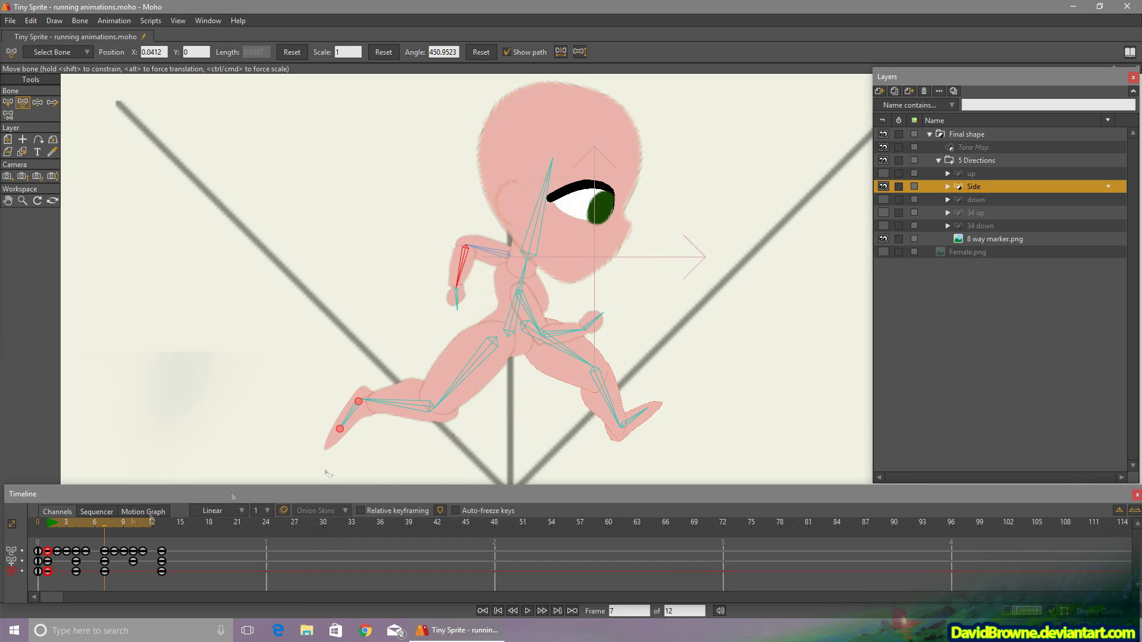
pyautogui.click(562, 327)
pyautogui.moveTo(585, 306); pyautogui.dragTo(570, 290)
# Return to frame 1 and play back the Side run cycle to check the motion
pyautogui.click(50, 527)
pyautogui.click(527, 611)
pyautogui.moveTo(724, 413); pyautogui.dragTo(694, 356)
pyautogui.click(527, 610)
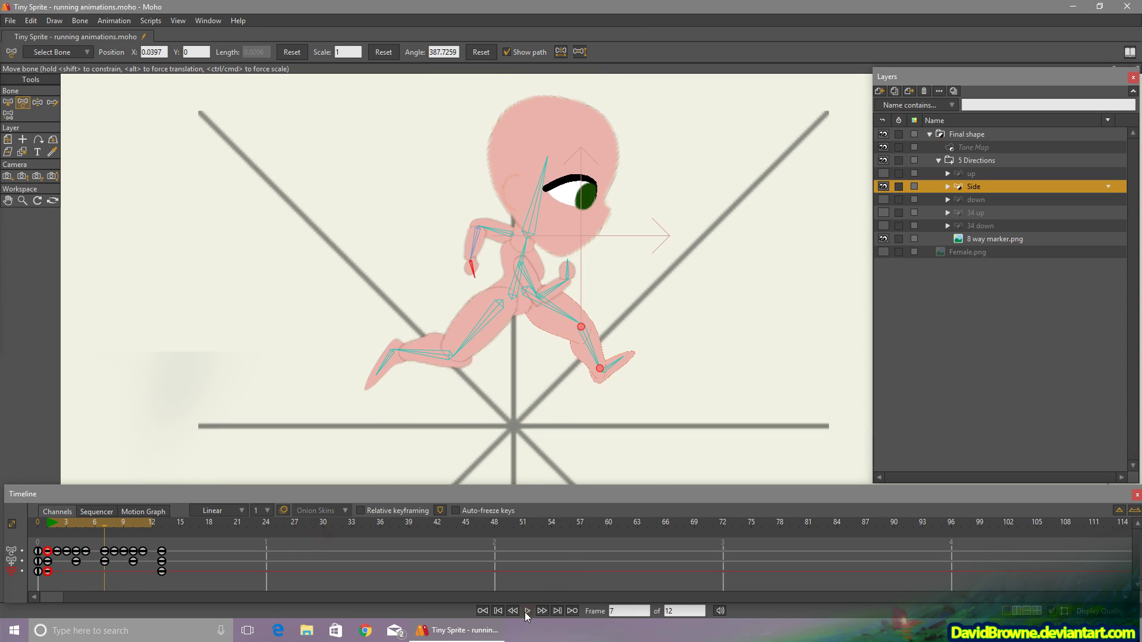
pyautogui.click(528, 611)
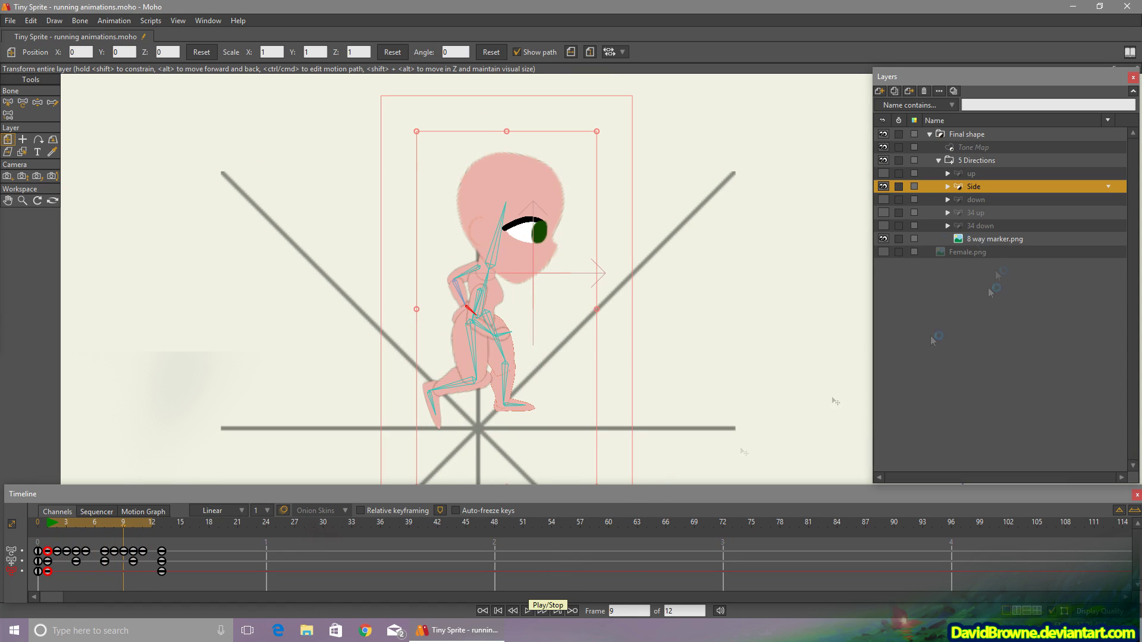
# Hide the 8 way marker and set up an animation export as a PNG image sequence
pyautogui.click(884, 239)
pyautogui.click(10, 20)
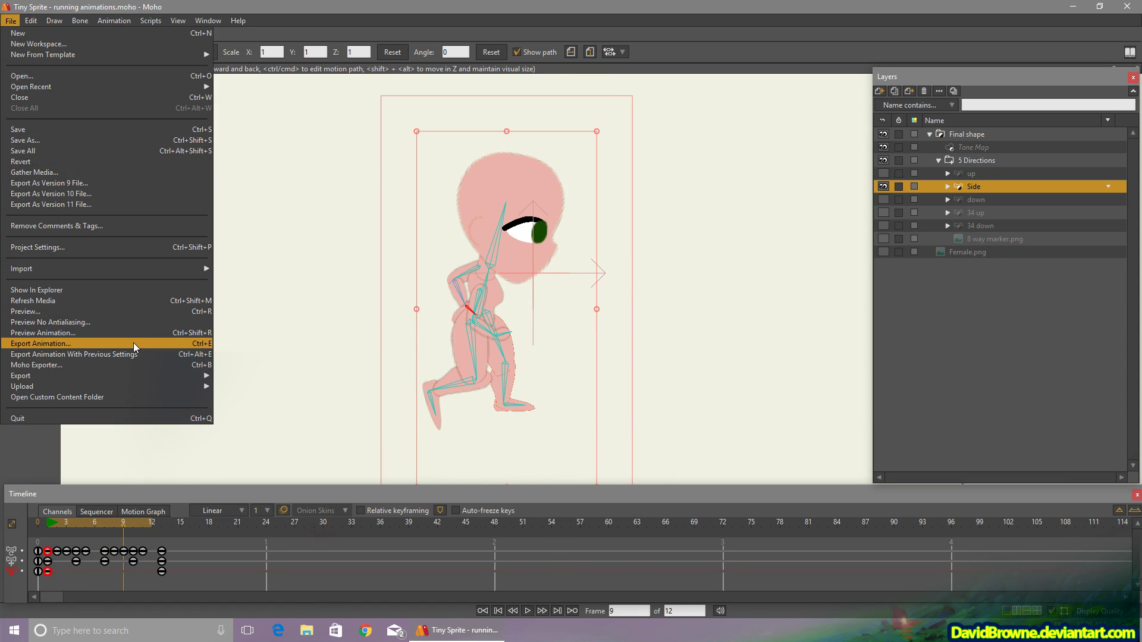
pyautogui.click(143, 344)
pyautogui.click(288, 161)
pyautogui.click(288, 177)
# Name the export Tiny Sprite - SIDE RUN in F:\Art\Character Animations and start the export
pyautogui.click(265, 391)
pyautogui.click(273, 417)
pyautogui.tripleClick(190, 404)
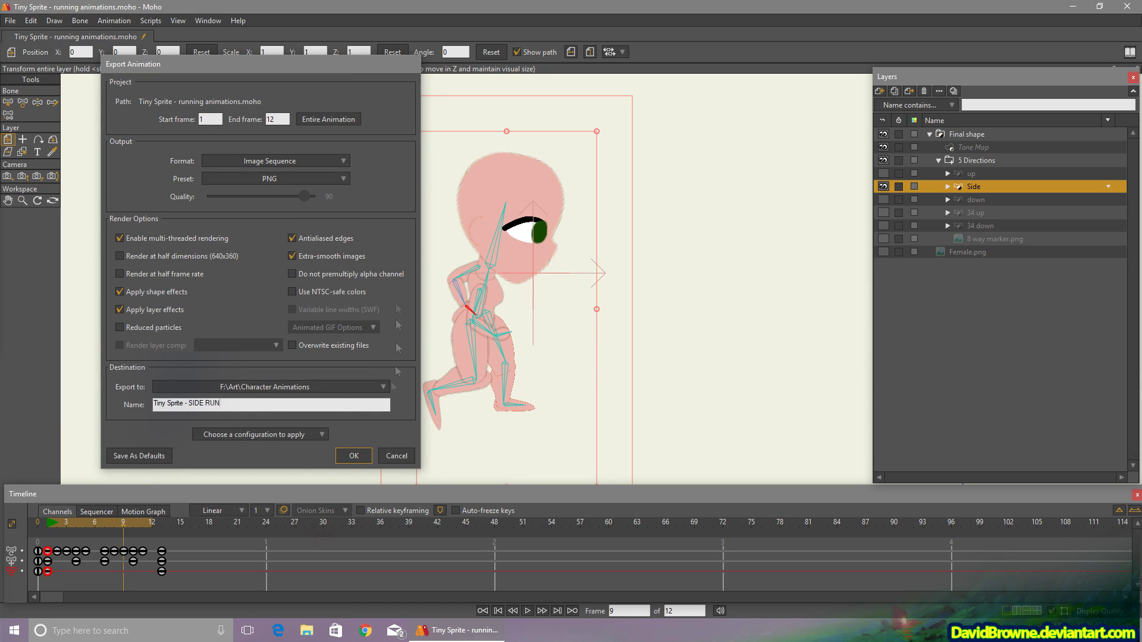
pyautogui.click(353, 455)
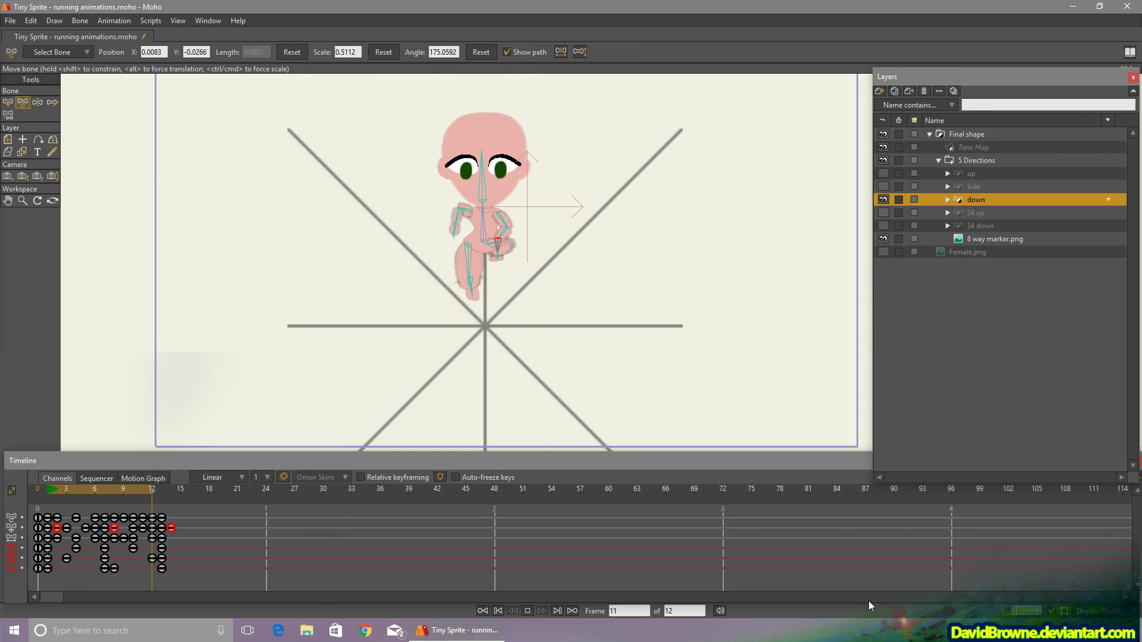
# Switch to Photoshop and place the DOWN run_00005 frame as a layer at its original size
pyautogui.scroll(1, 652, 199)
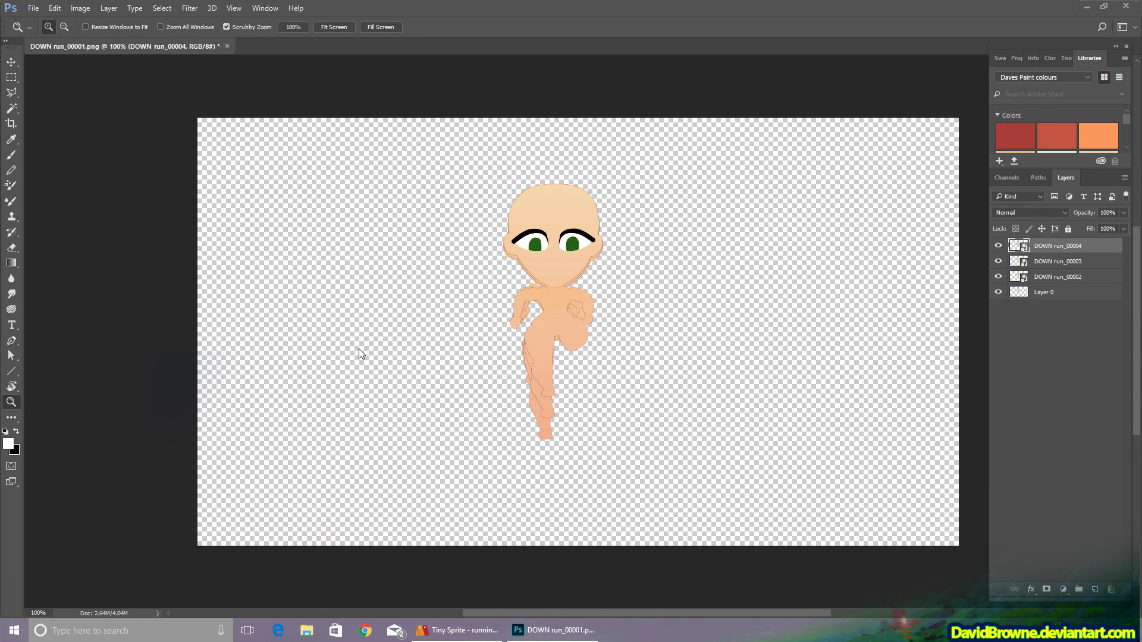
pyautogui.hotkey('ctrl', 't')
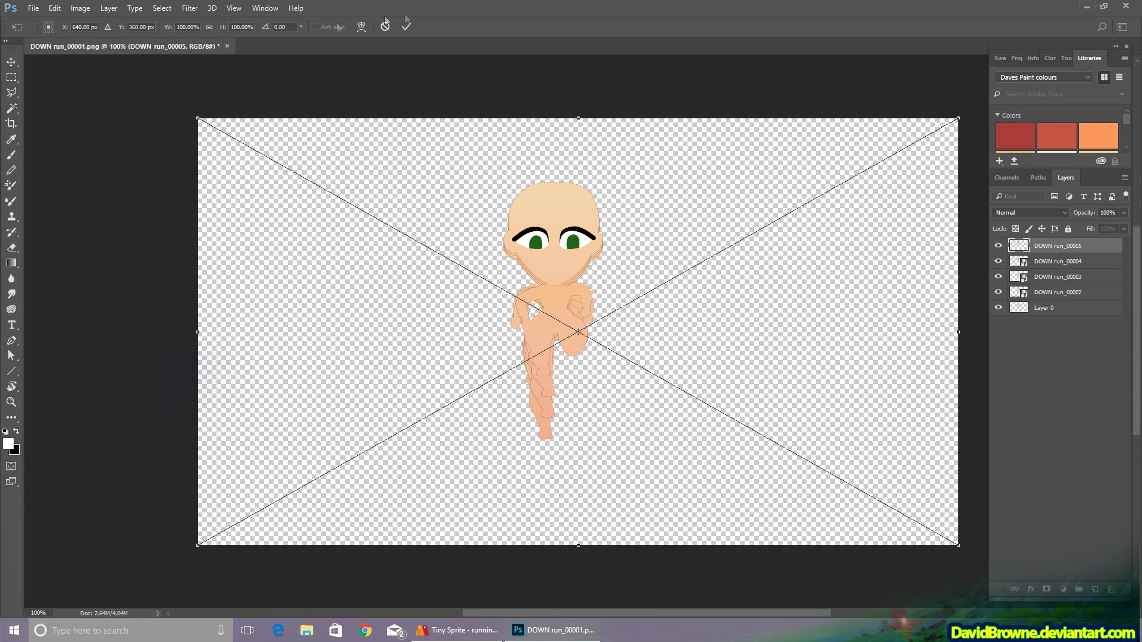
pyautogui.click(407, 26)
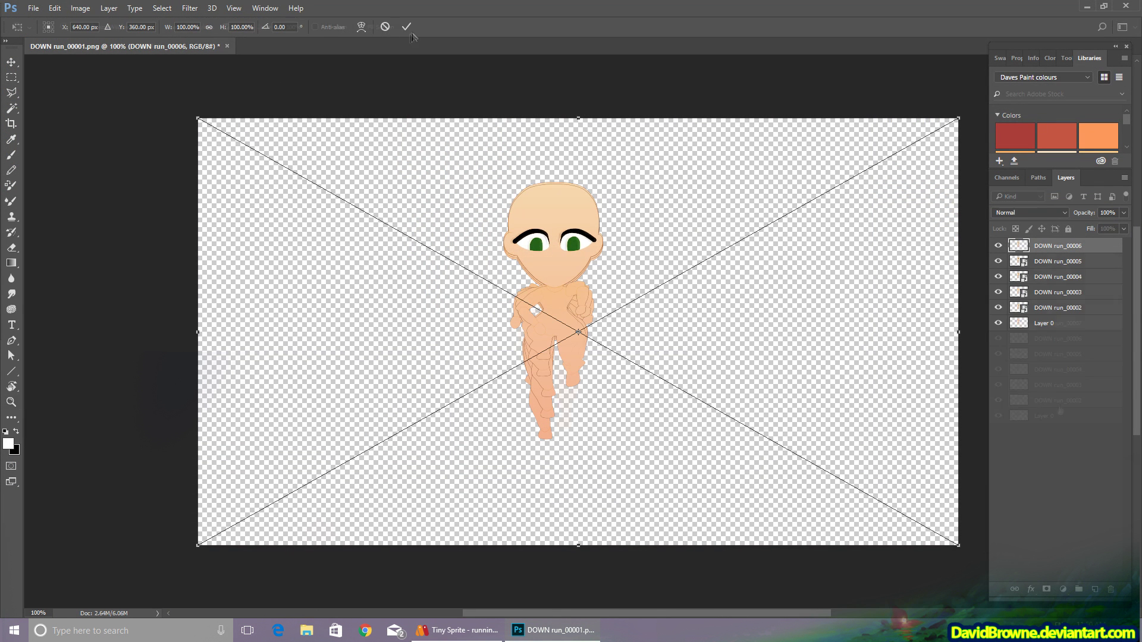
# Group Layer 0 through DOWN run_00012 and place the SIDE run frames as layers above the group
pyautogui.click(1048, 419)
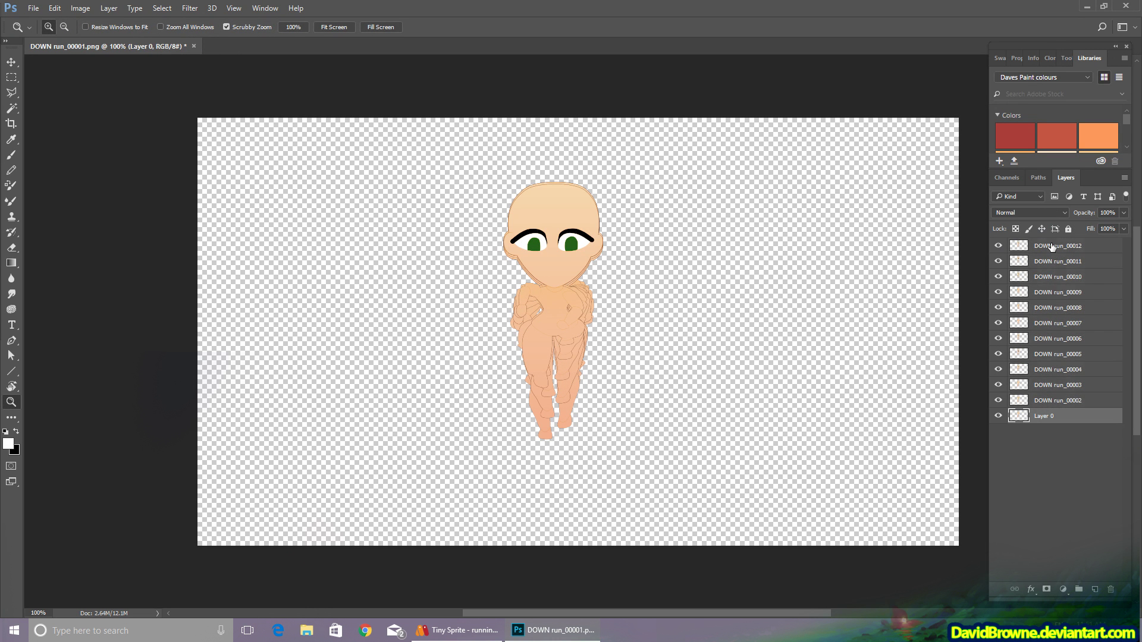
pyautogui.keyDown('shift'); pyautogui.click(1053, 247); pyautogui.keyUp('shift')
pyautogui.click(1079, 589)
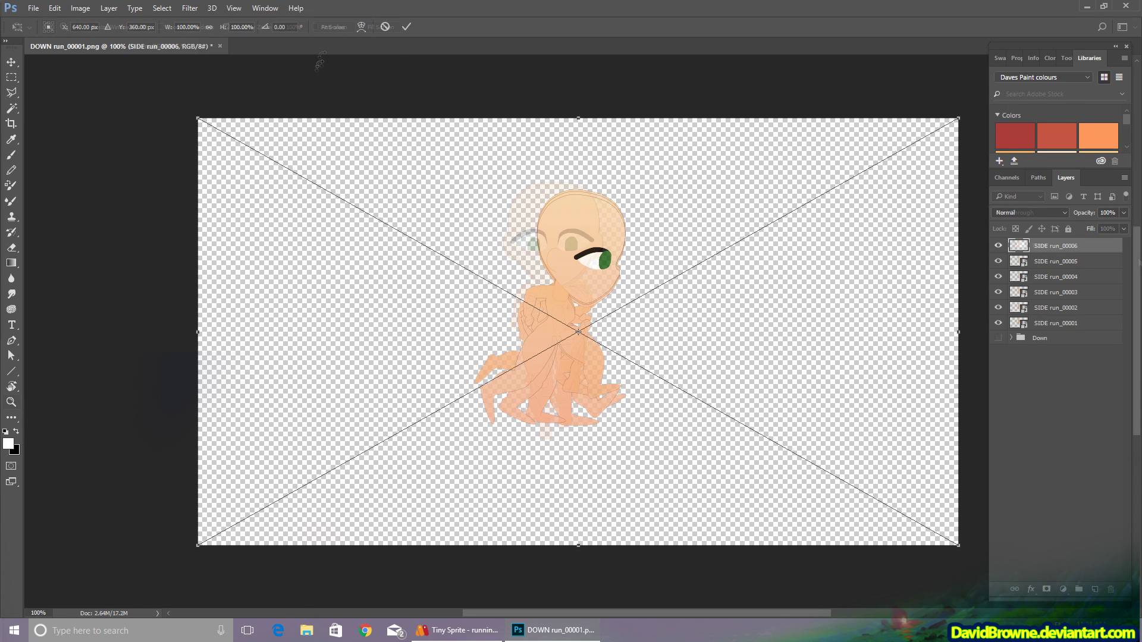
pyautogui.moveTo(310, 378); pyautogui.dragTo(302, 372)
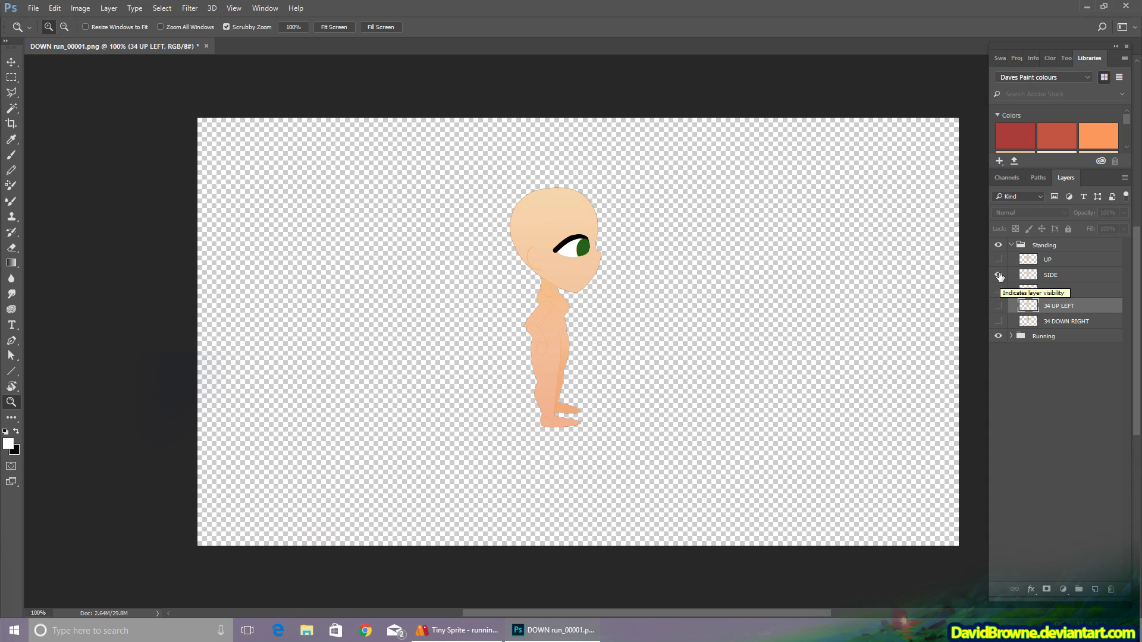
# Toggle the visibility of the Standing group's directional layers to review each standing pose
pyautogui.click(999, 275)
pyautogui.click(1014, 245)
pyautogui.click(1011, 244)
pyautogui.click(1011, 244)
pyautogui.moveTo(998, 259); pyautogui.dragTo(998, 321)
pyautogui.click(999, 364)
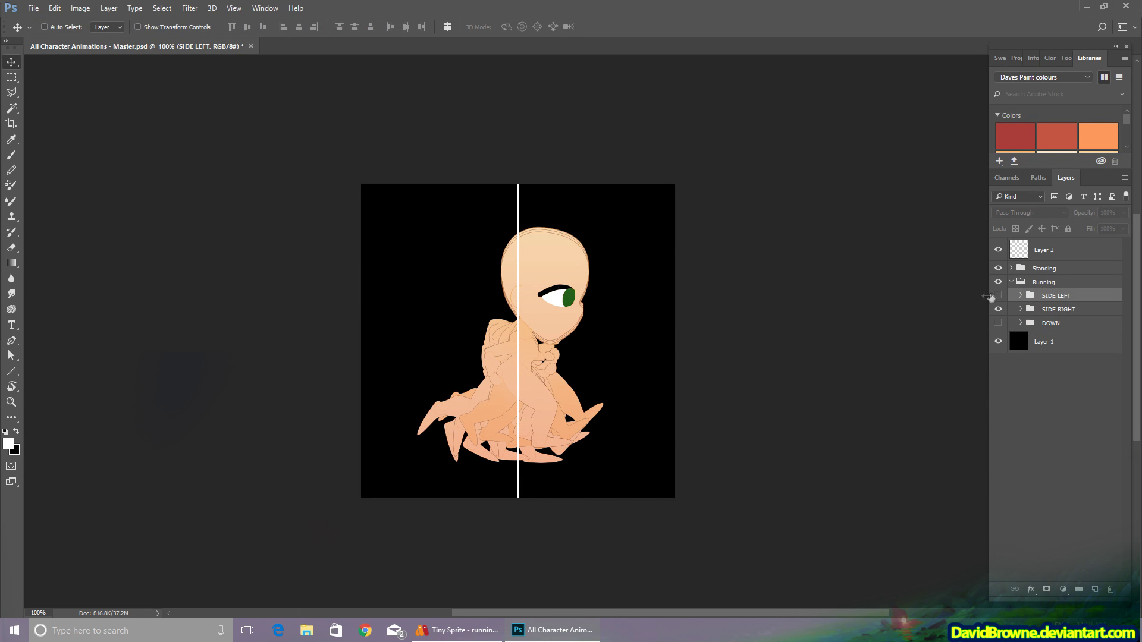
# Show the SIDE LEFT group instead of SIDE RIGHT and hide its SIDE run_00007 to SIDE run_00012 frames
pyautogui.click(996, 296)
pyautogui.click(998, 309)
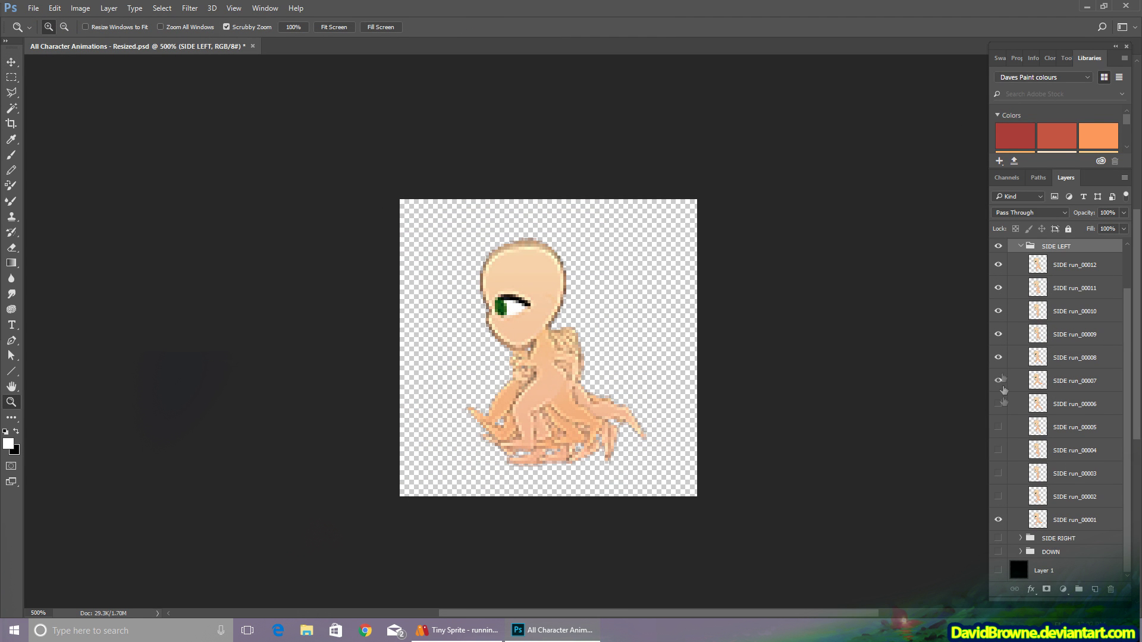
pyautogui.moveTo(1004, 388); pyautogui.dragTo(995, 271)
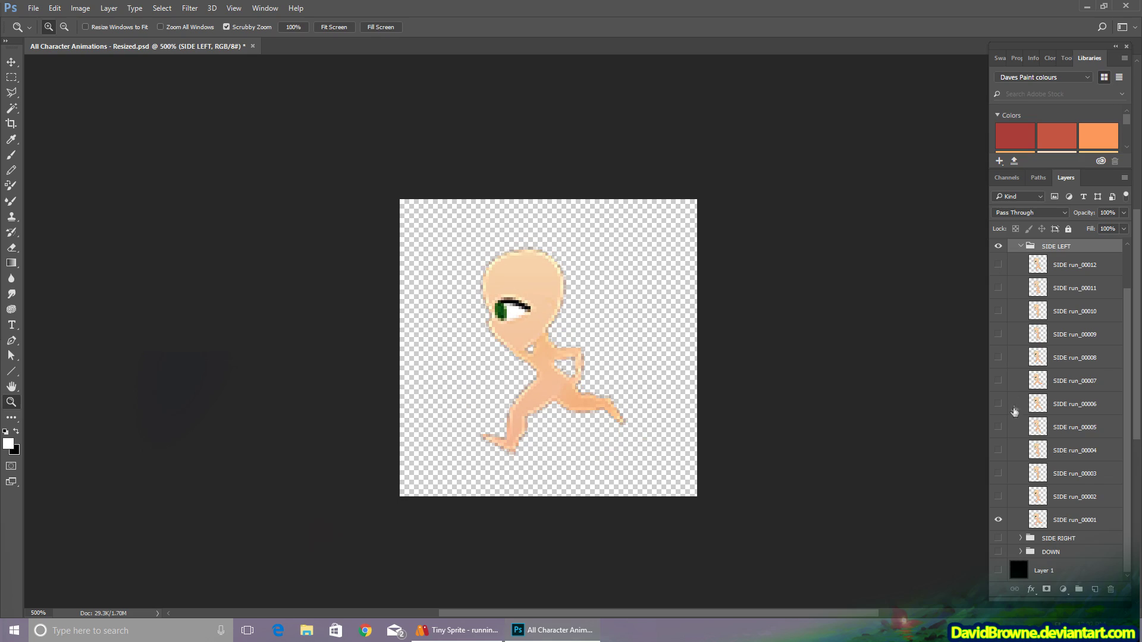